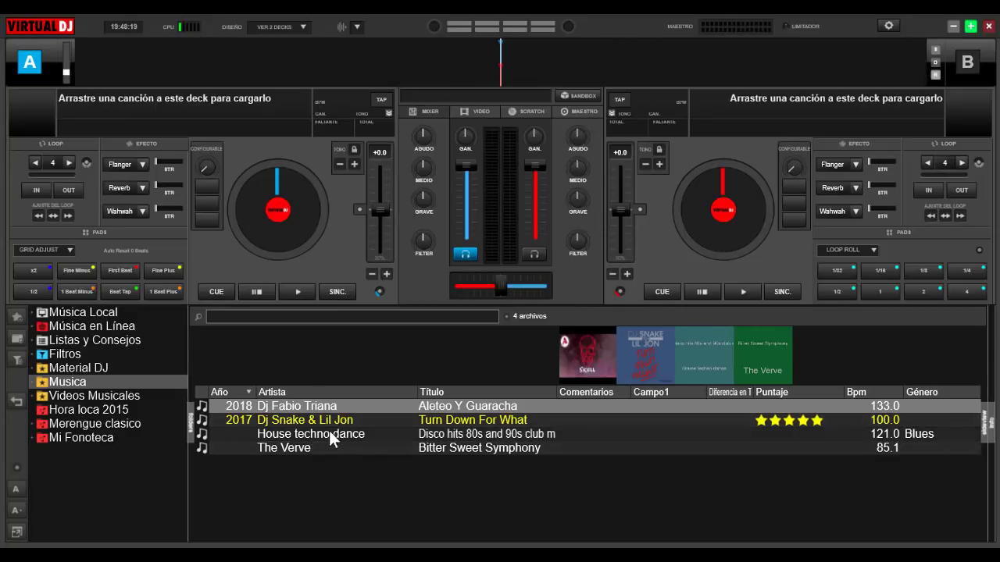
- Open the BPM editor for the track "Aleteo Y Guaracha" and move its window off the song list
right_click(304, 407)
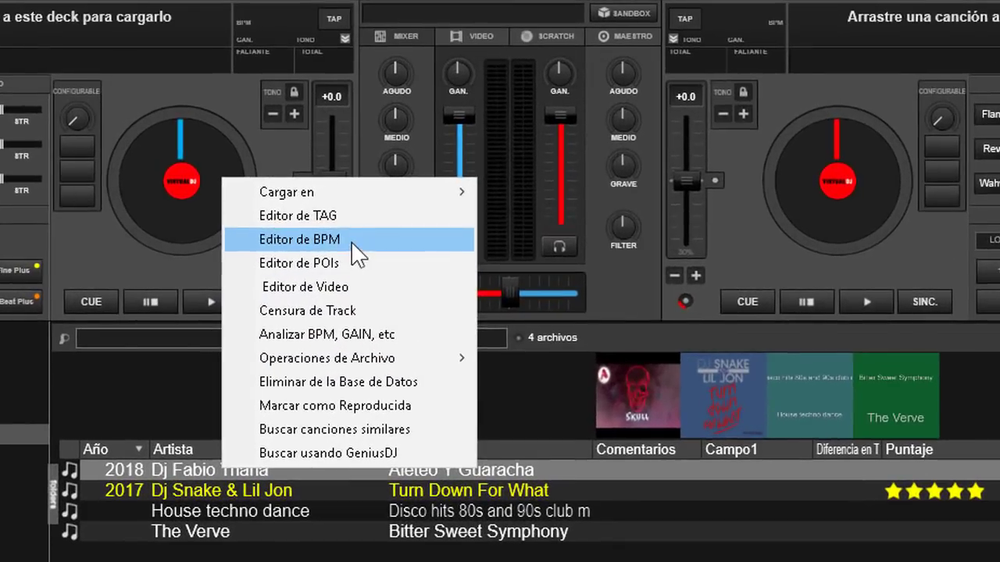
click(352, 241)
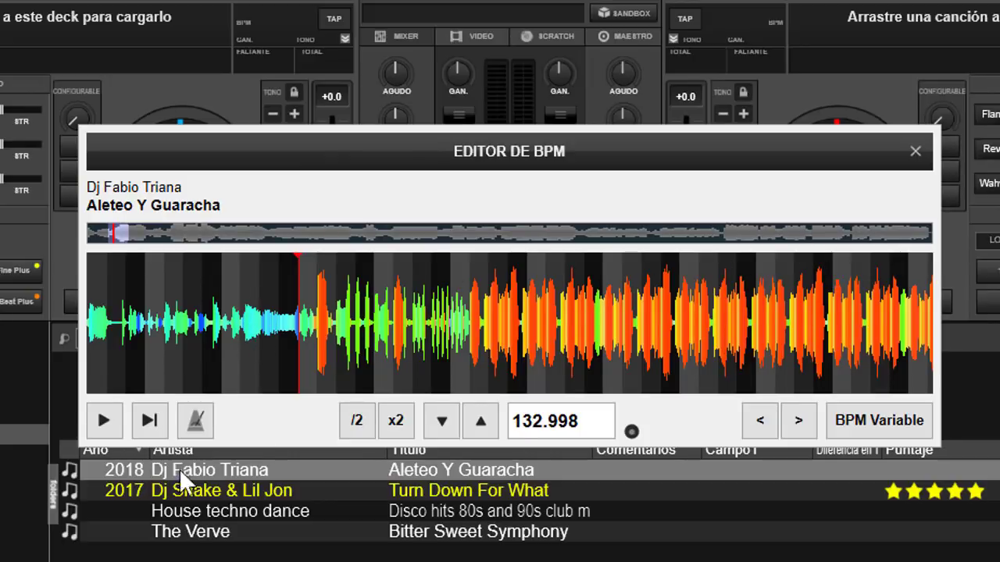
drag(205, 164, 471, 202)
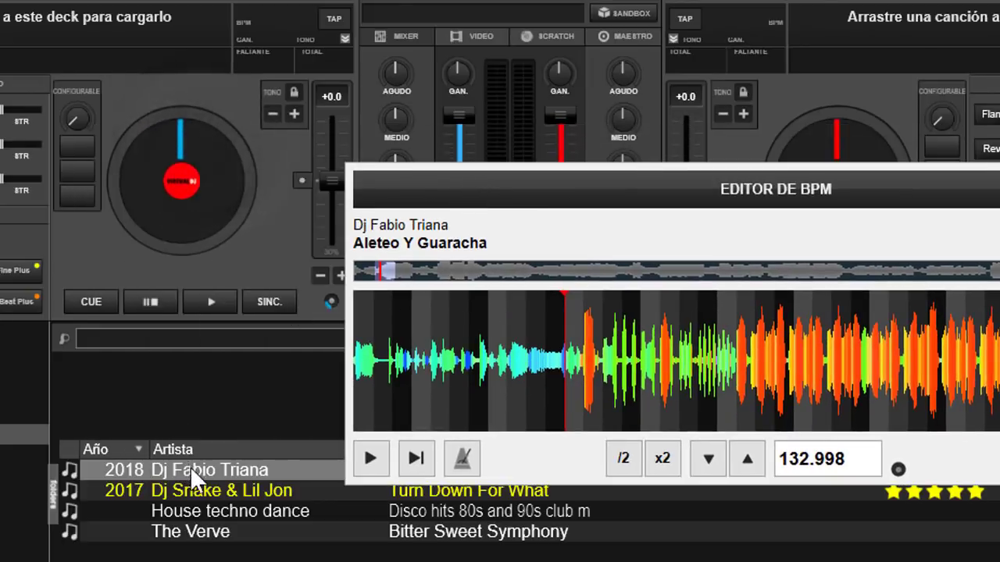
- Load "Aleteo Y Guaracha" onto deck A, and reposition and close the BPM editor
drag(190, 466, 190, 216)
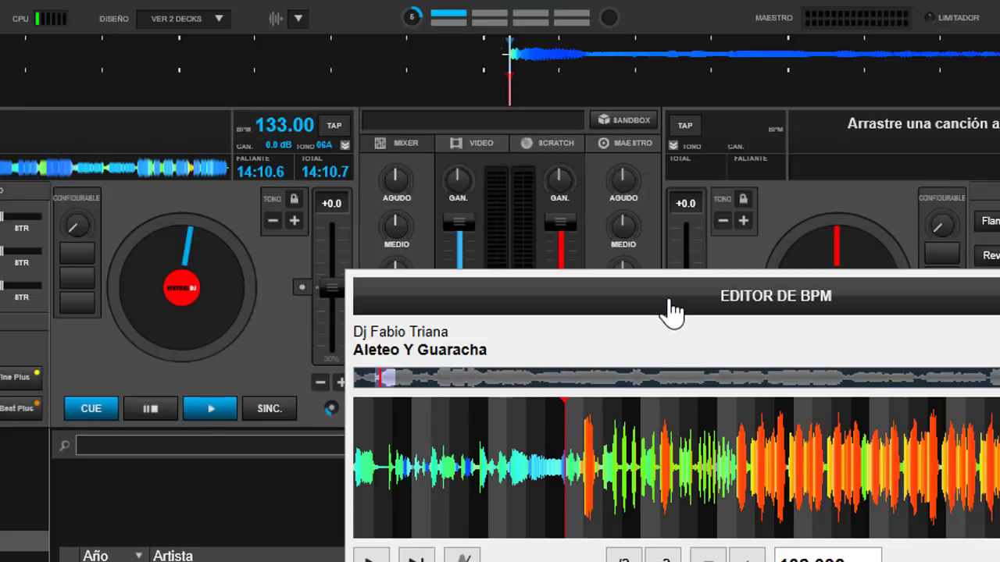
drag(670, 301, 462, 241)
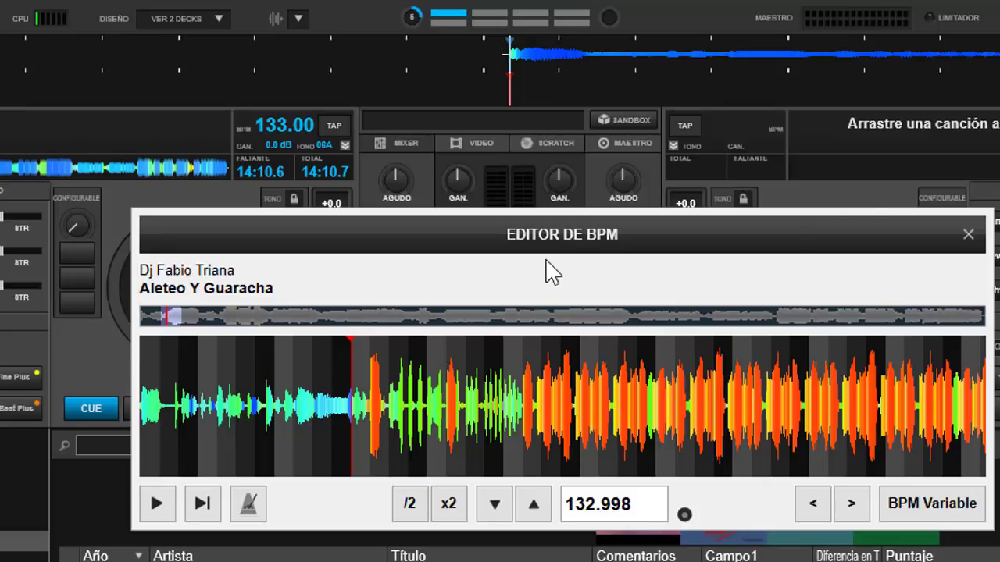
click(970, 235)
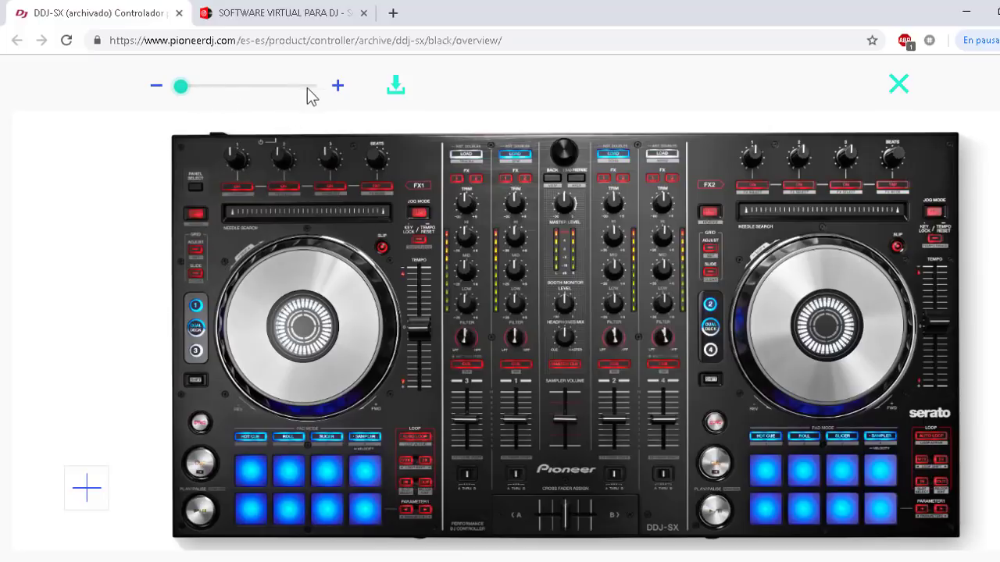
- Enlarge the Pioneer DDJ-SX product image around the GRID ADJUST and SLIDE buttons of the controller
click(337, 88)
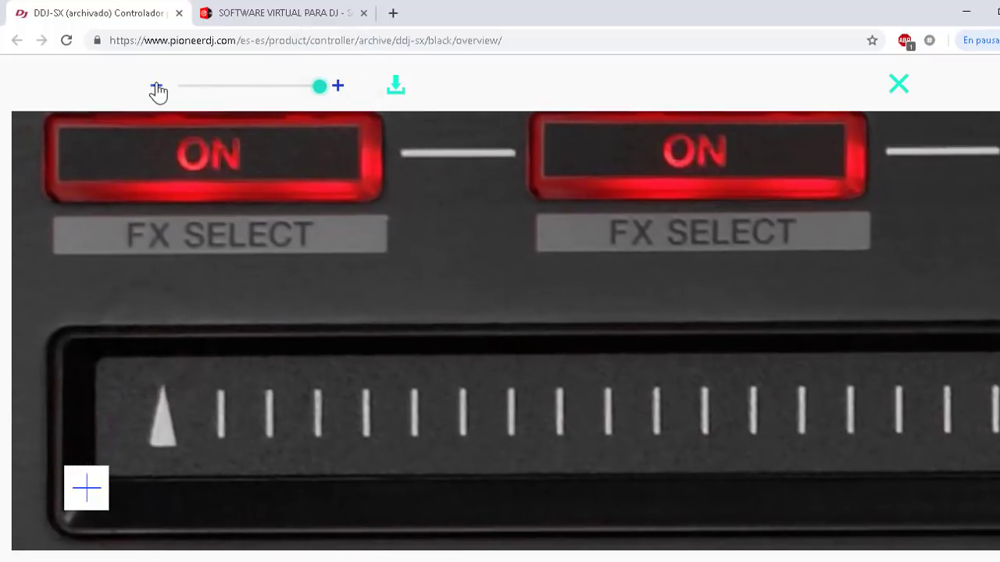
click(156, 88)
click(157, 87)
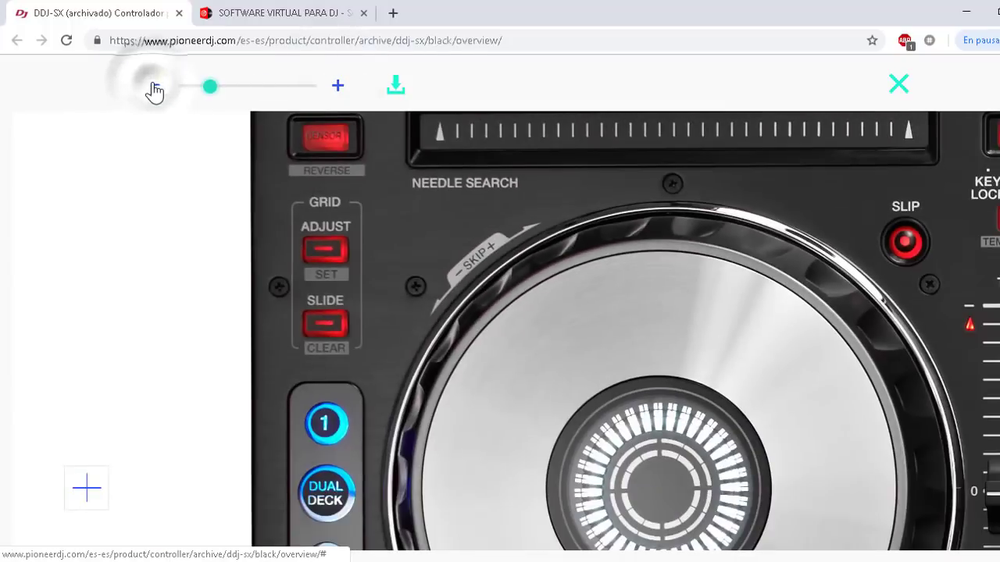
drag(375, 250, 415, 290)
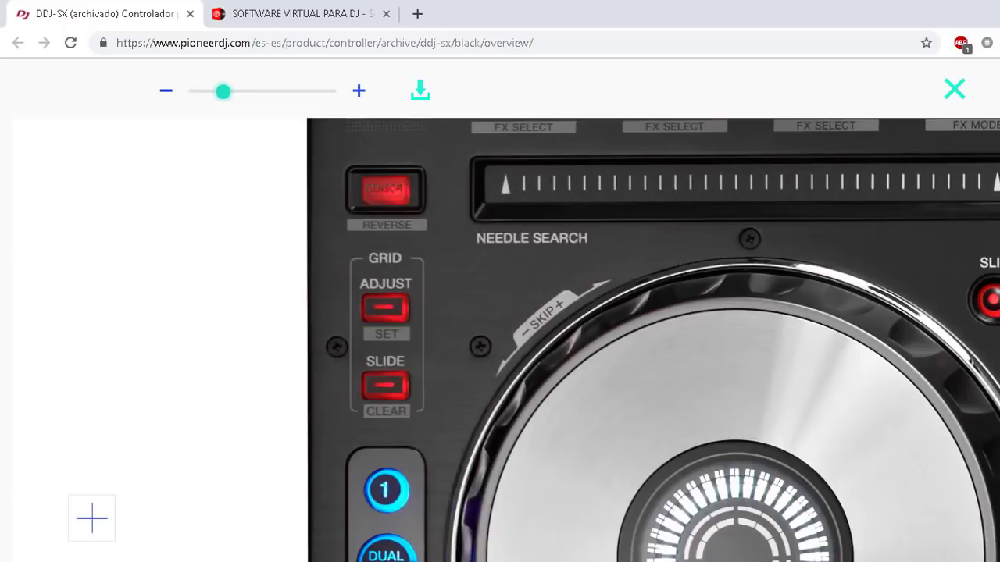
- Switch to VirtualDJ, search the Pads extensions for "gri", and close the settings window
mouse_move(301, 561)
click(328, 539)
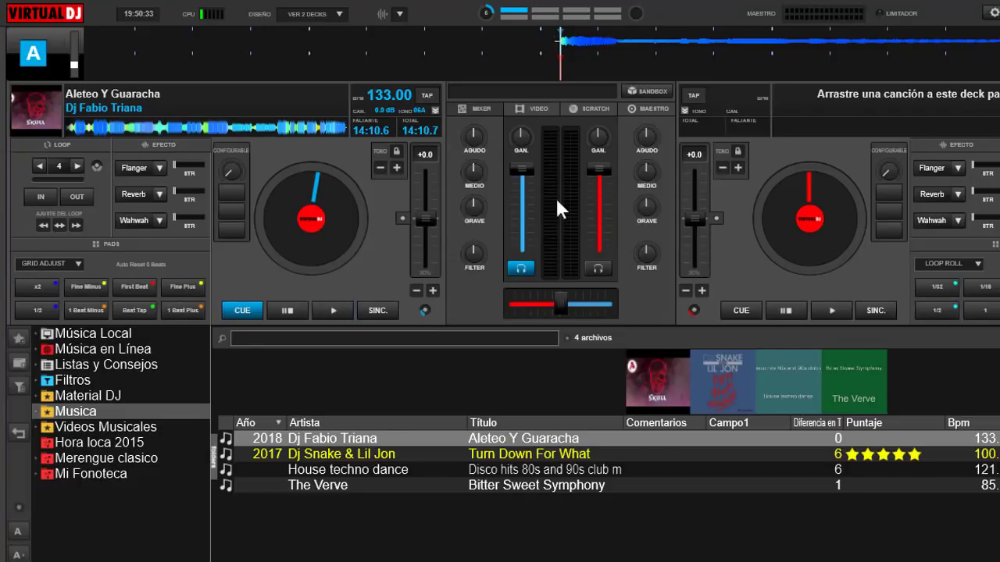
click(991, 13)
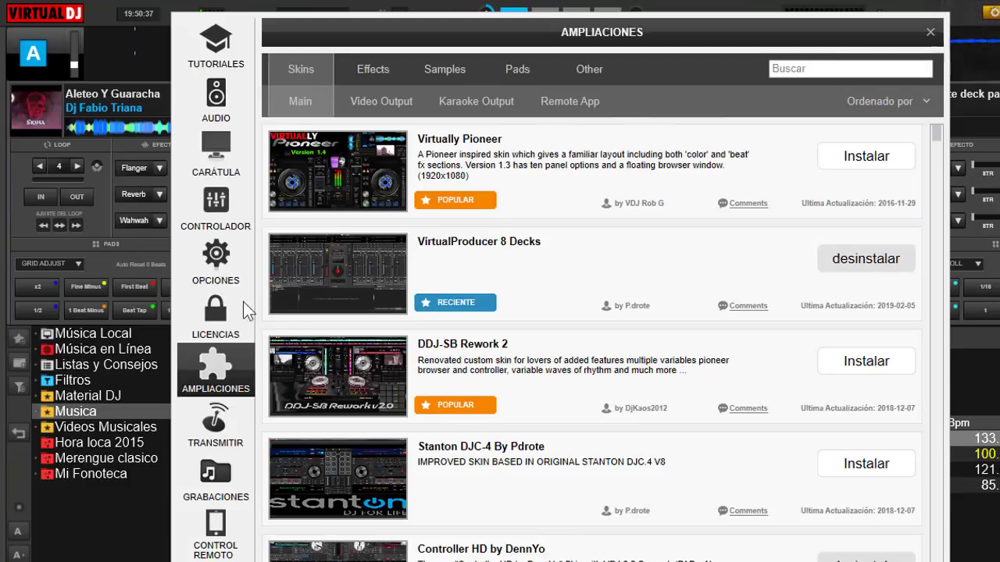
click(528, 67)
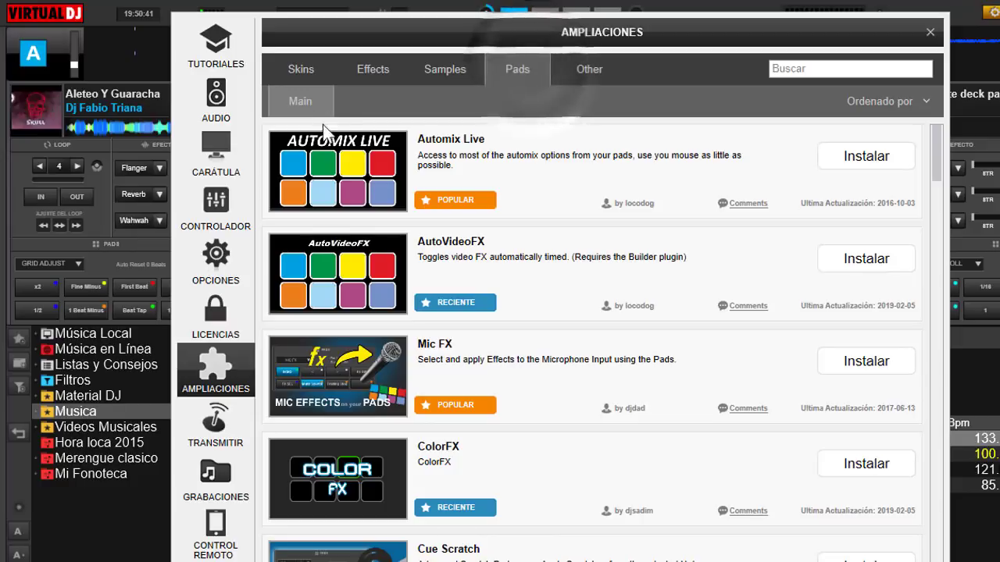
click(784, 70)
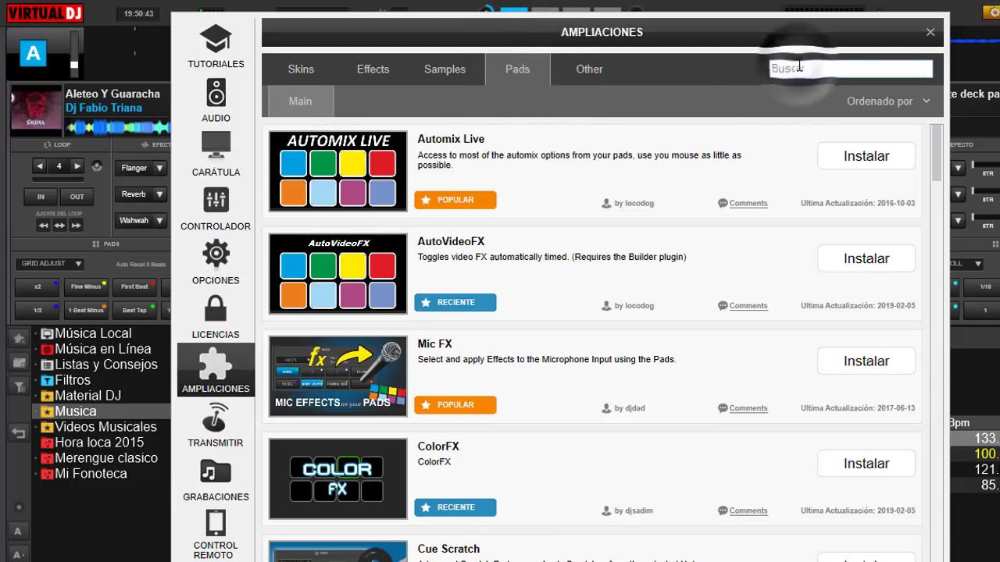
text(gri)
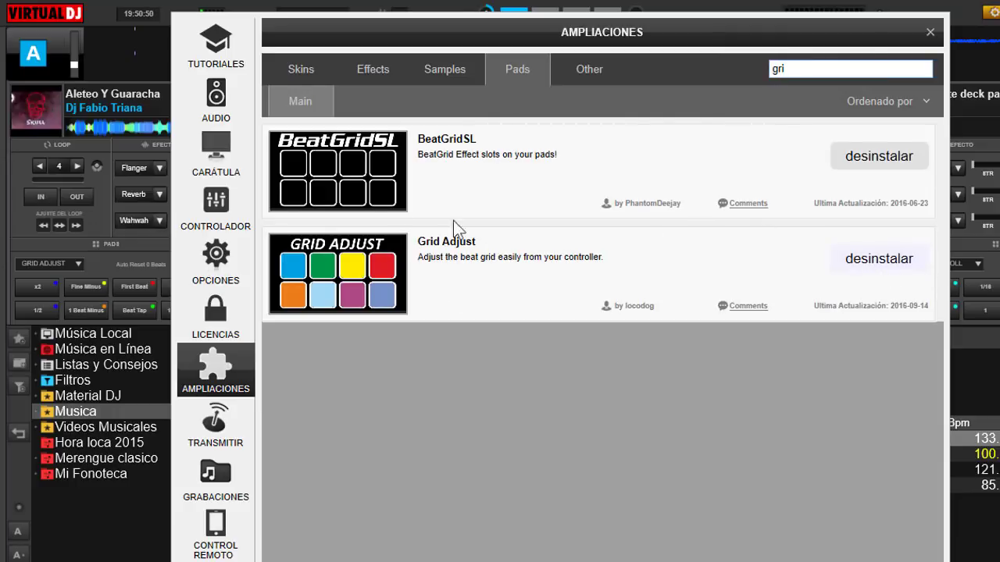
click(929, 32)
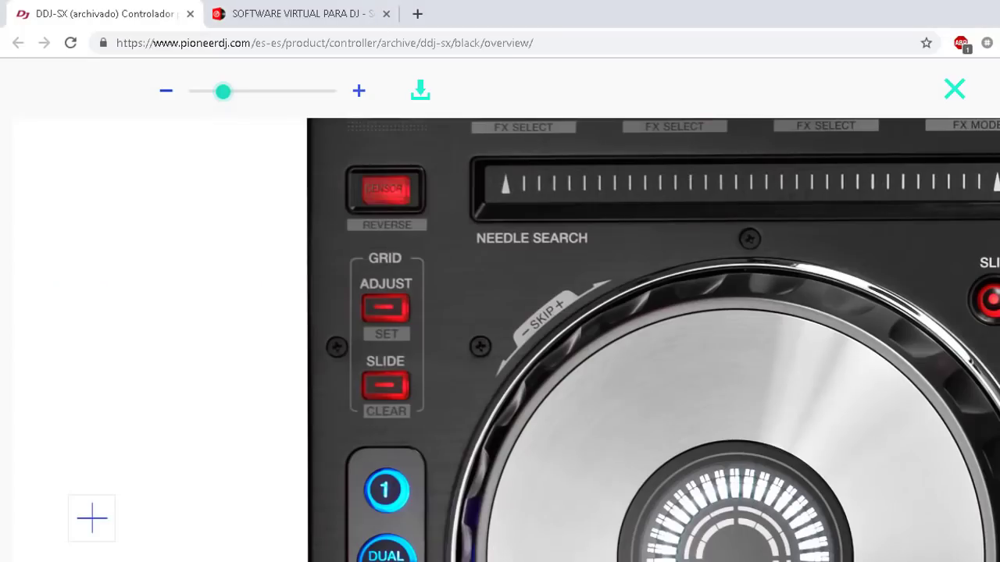
- Search the Pads add-ons on the VirtualDJ website for "grid adjust" and dismiss the translation notice
click(293, 17)
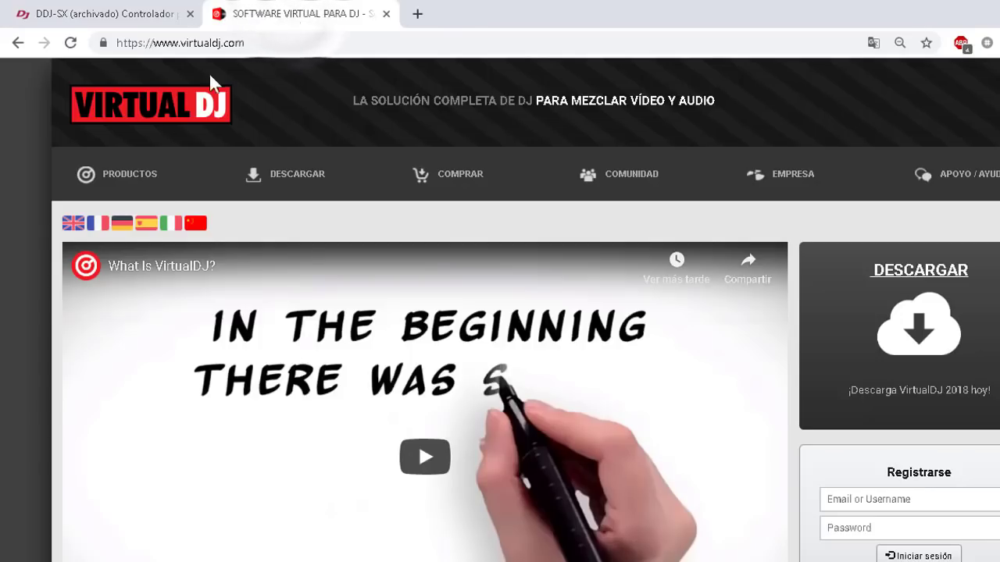
mouse_move(346, 179)
click(268, 242)
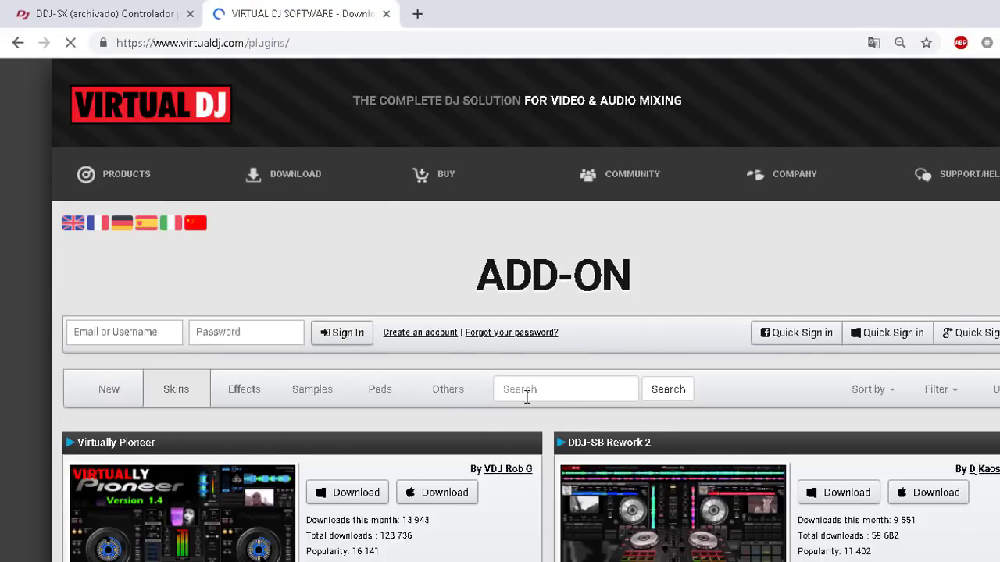
click(385, 394)
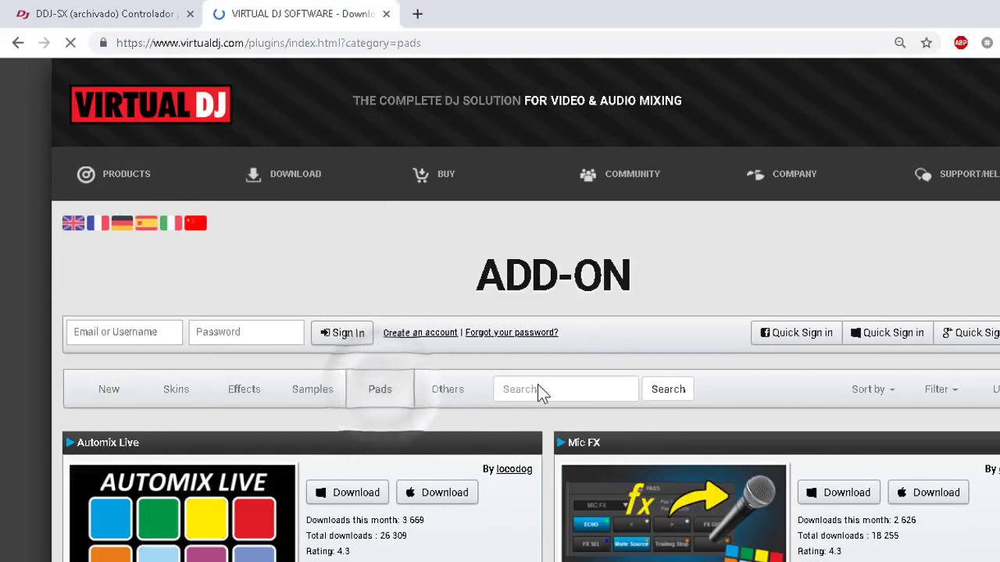
click(545, 390)
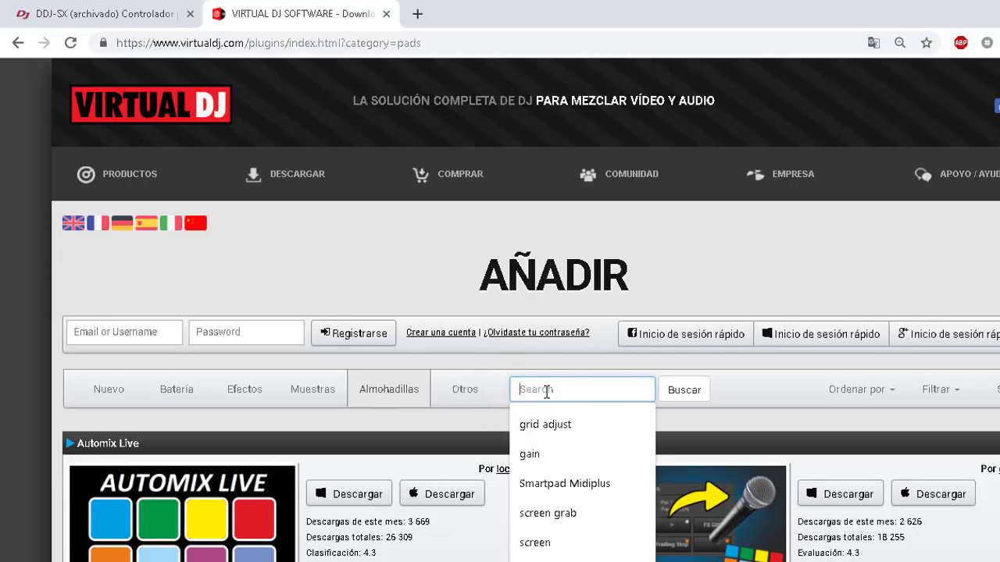
click(561, 428)
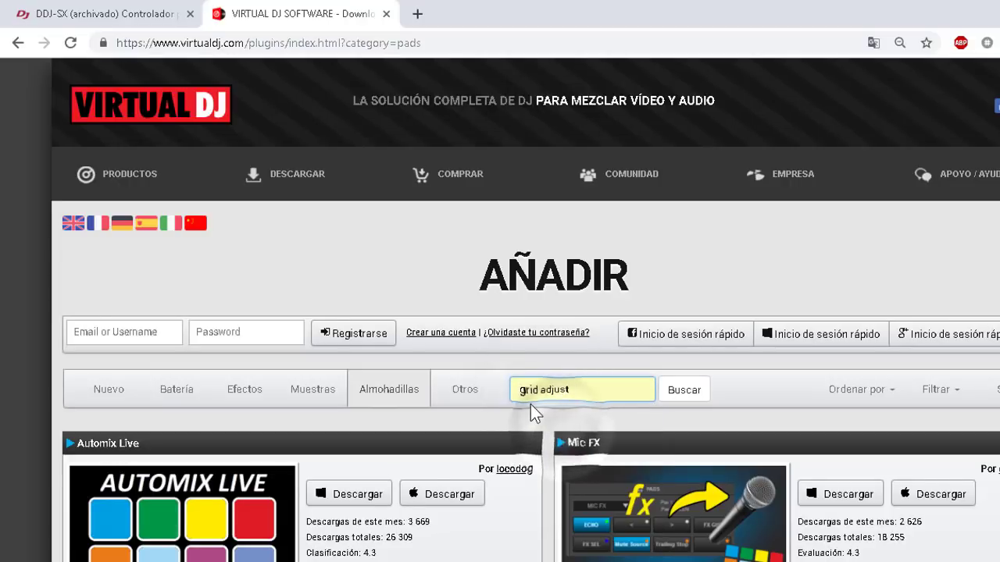
click(685, 397)
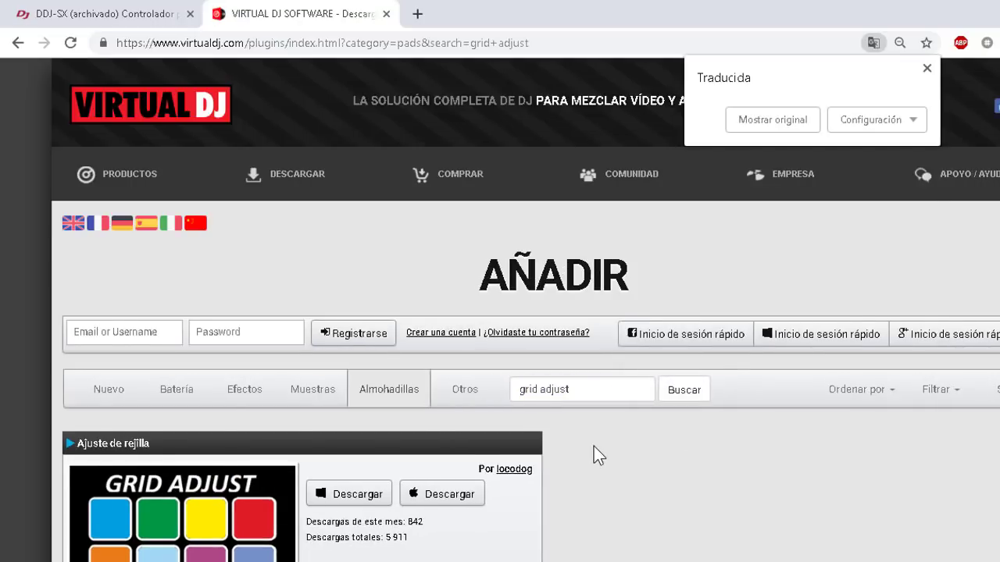
scroll(594, 446, down, 1)
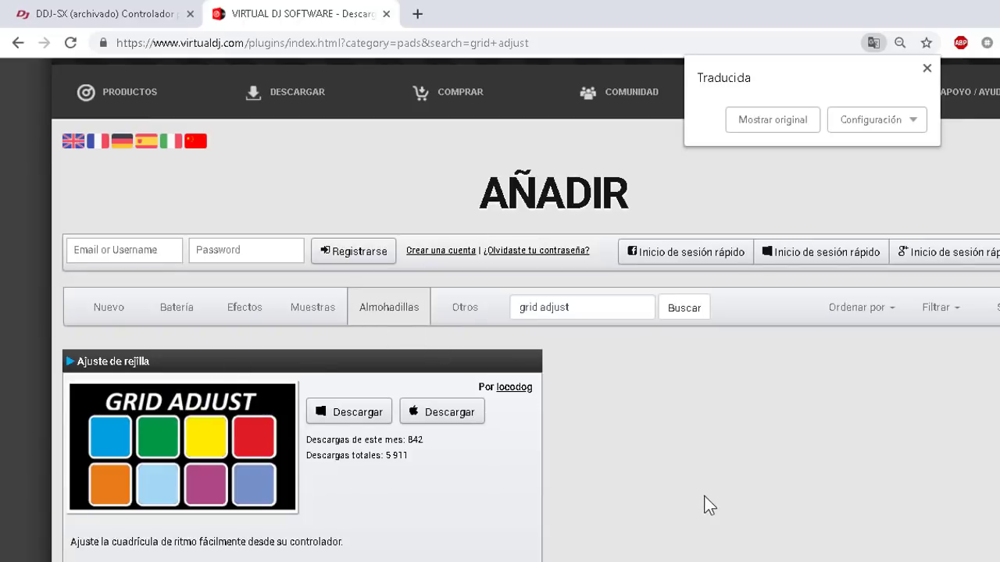
click(927, 68)
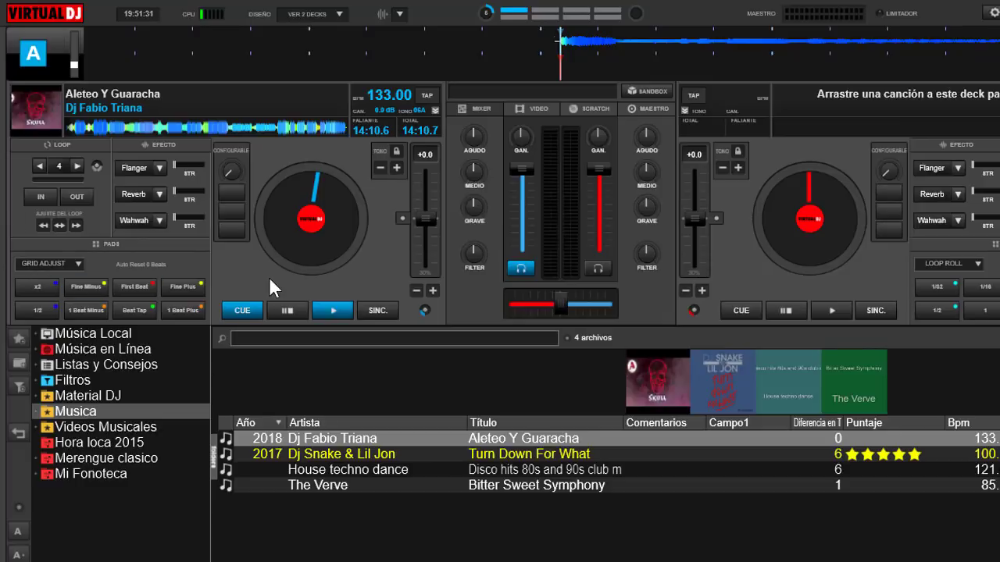
- Reopen the BPM editor for "Aleteo Y Guaracha" and reposition it beside the Grid Adjust pads
right_click(337, 435)
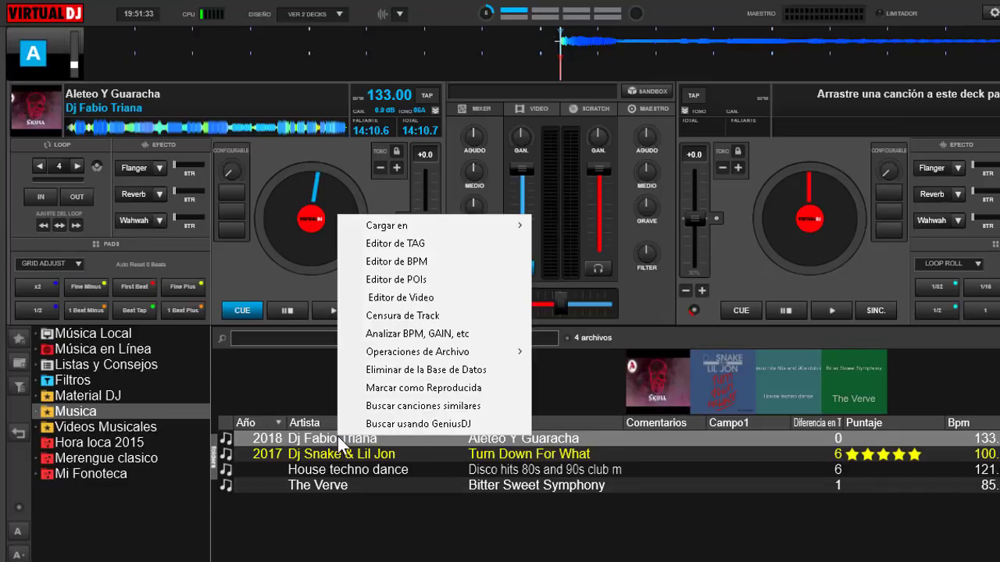
click(447, 262)
mouse_move(408, 179)
mouse_down()
mouse_move(430, 185)
mouse_move(401, 183)
mouse_up()
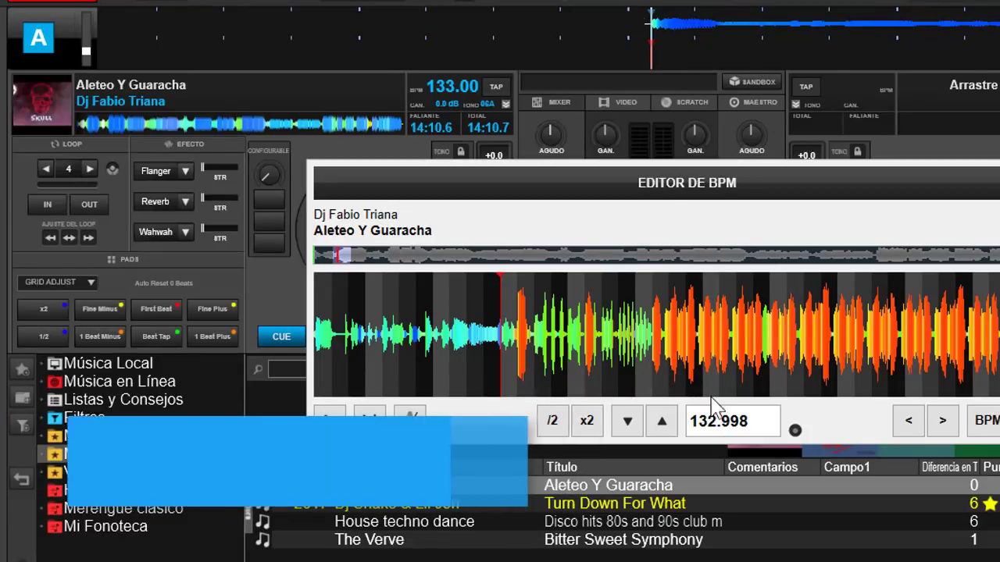
- Halve the track's BPM to 66.499 in the BPM editor and double it back to 132.998
click(557, 426)
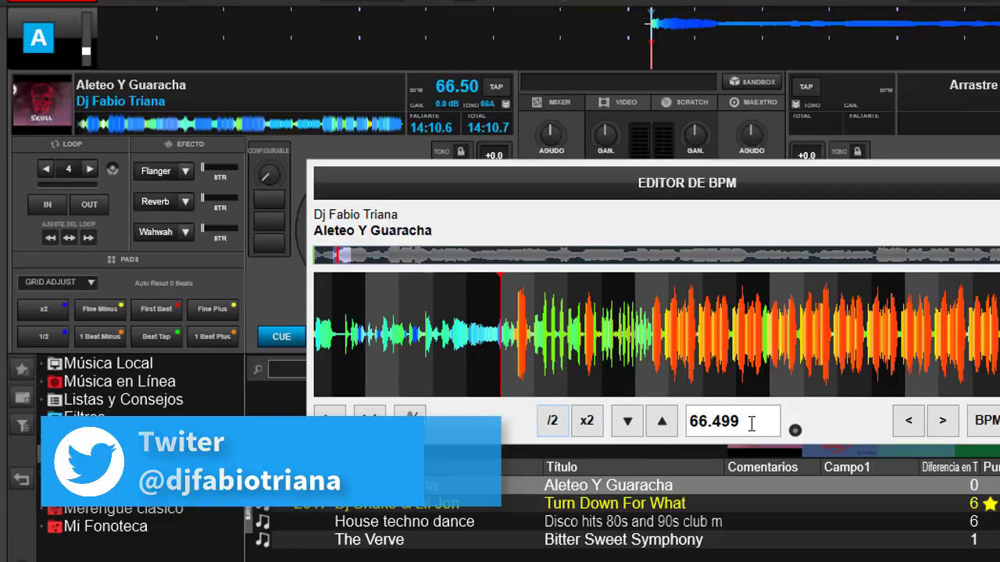
click(587, 422)
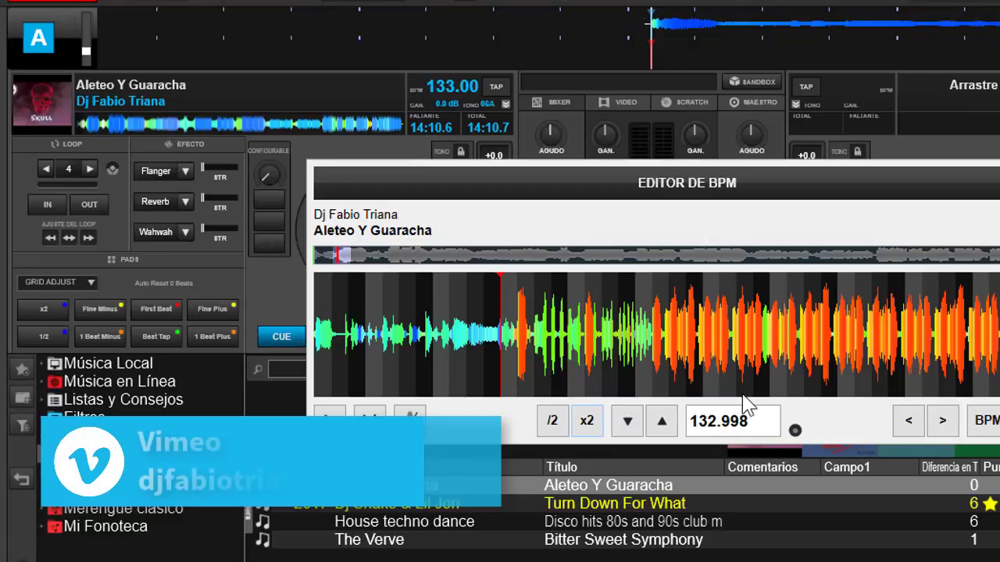
click(552, 422)
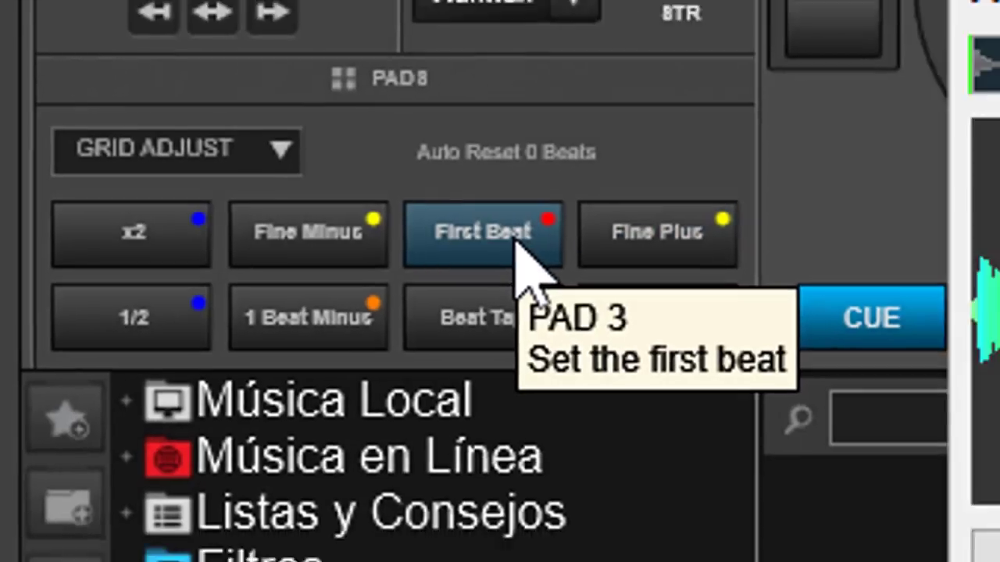
click(582, 246)
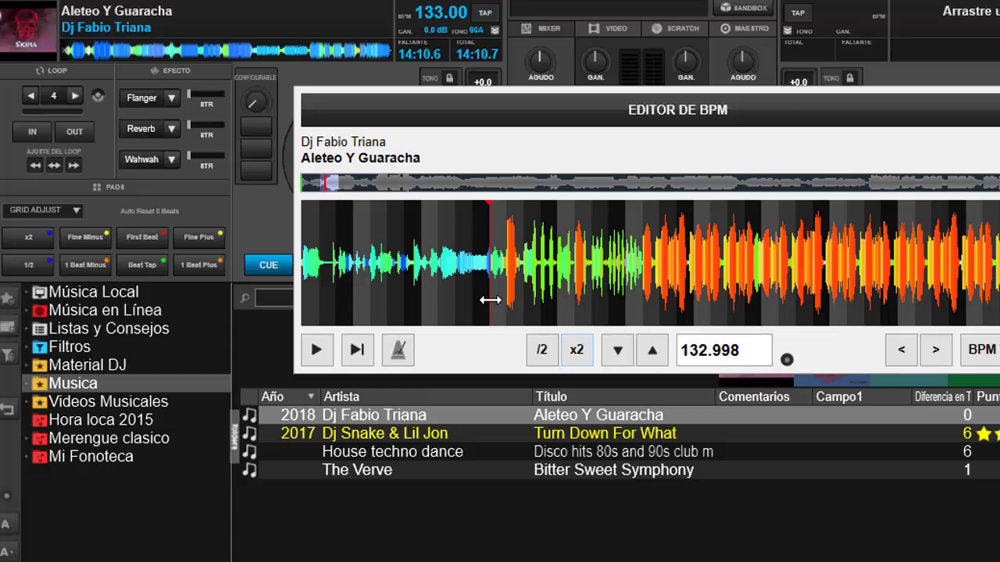
- Shift the beat grid marker onto the nearby red peak, reset First Beat at deck A's position, and show the track's start
mouse_move(491, 300)
mouse_down()
mouse_move(506, 300)
mouse_move(475, 299)
mouse_move(506, 301)
mouse_up()
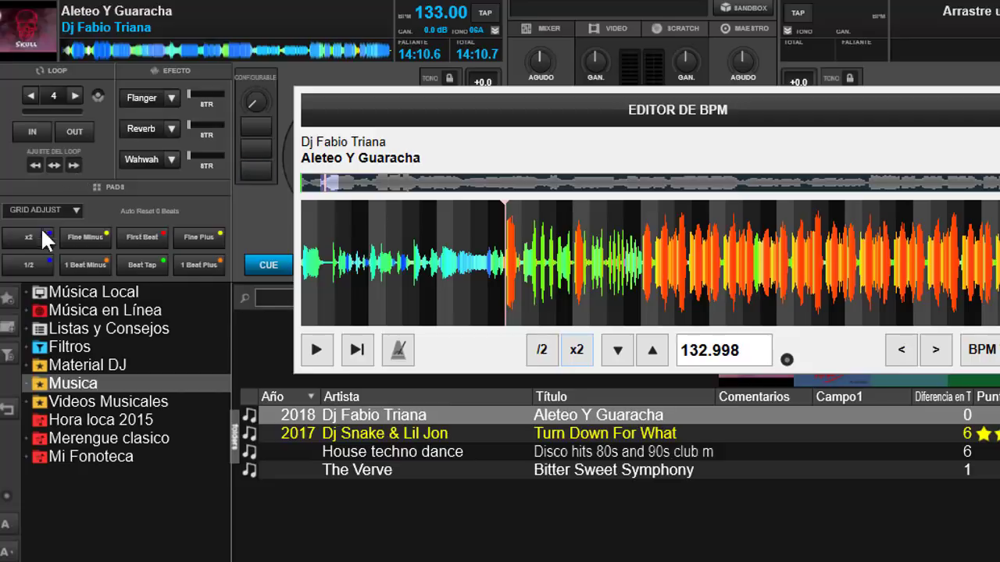
click(153, 237)
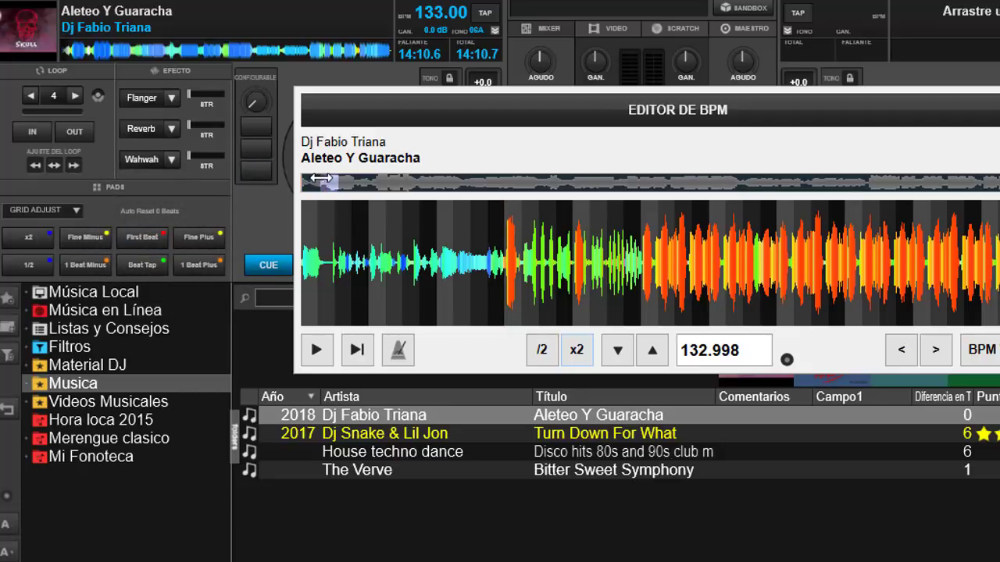
drag(329, 189, 313, 184)
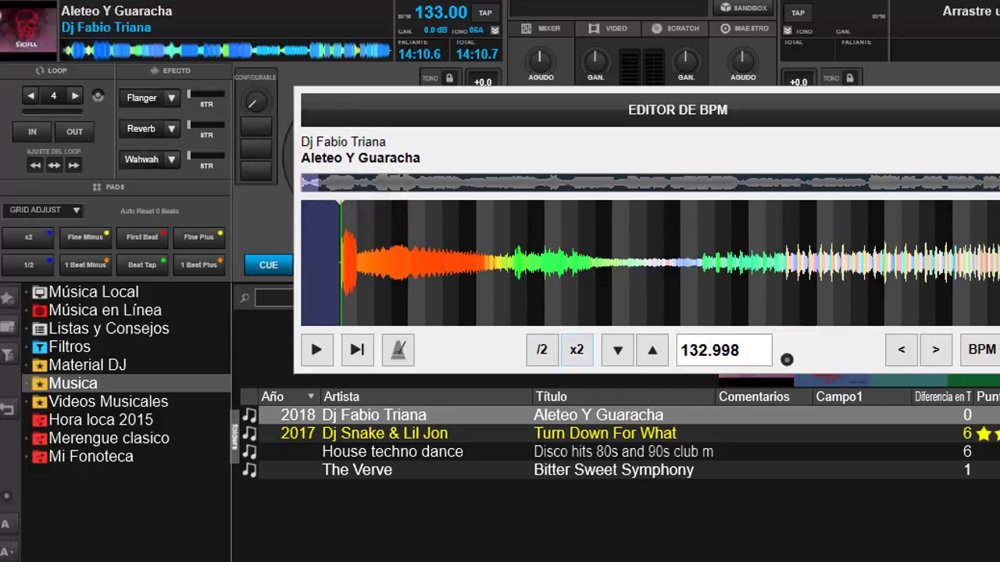
- Advance deck A a few seconds, set the first beat at that playback position, and shift the beat grid forward
click(310, 338)
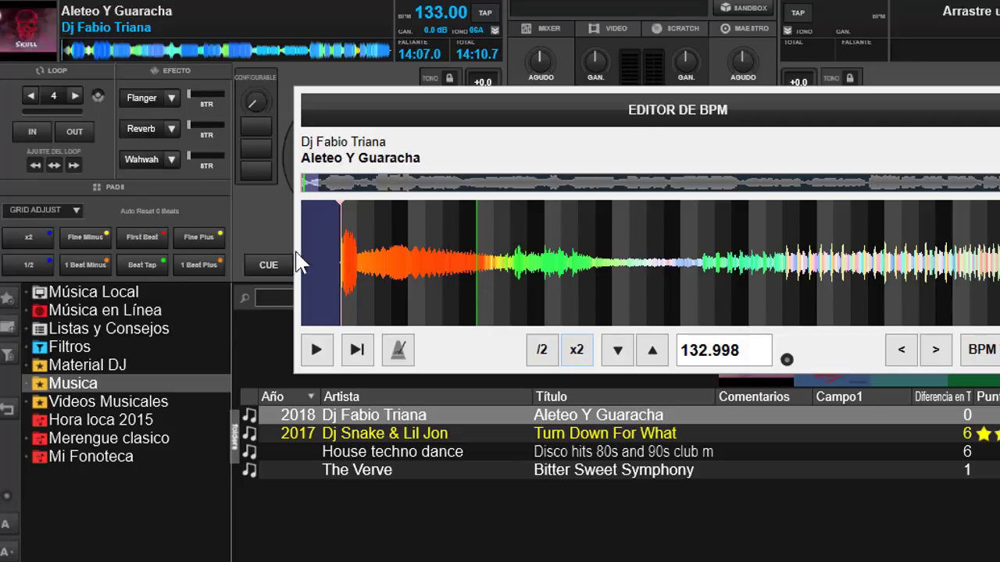
click(146, 238)
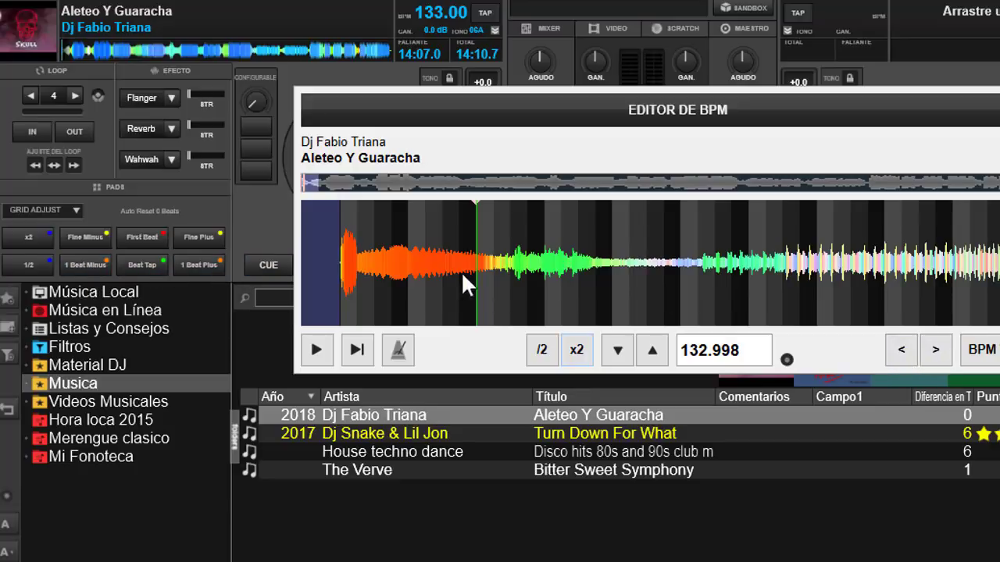
click(938, 351)
click(939, 350)
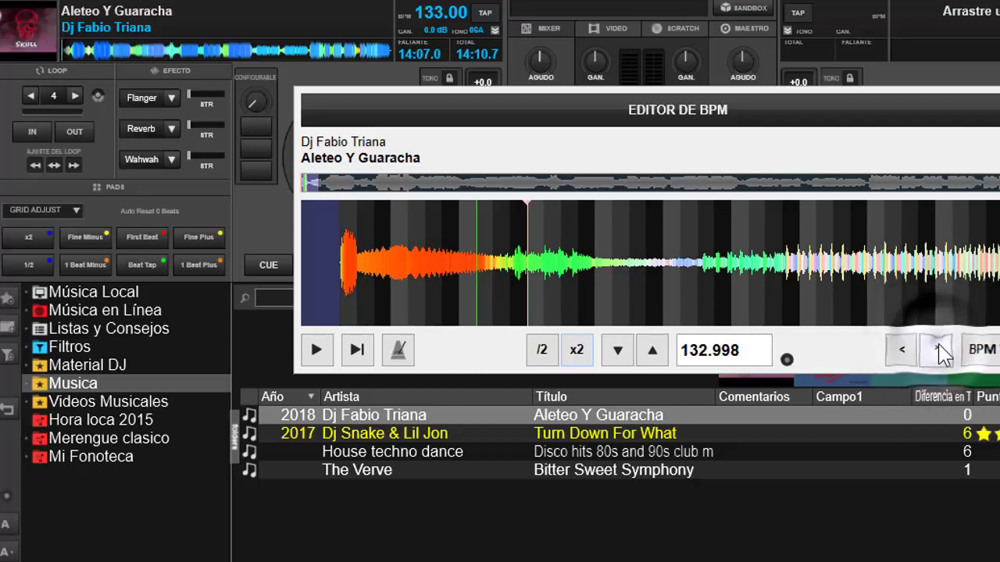
- Shift the beat grid marker several beats forward, and bring it back to the start of the green waveform section
click(939, 350)
click(940, 350)
click(938, 352)
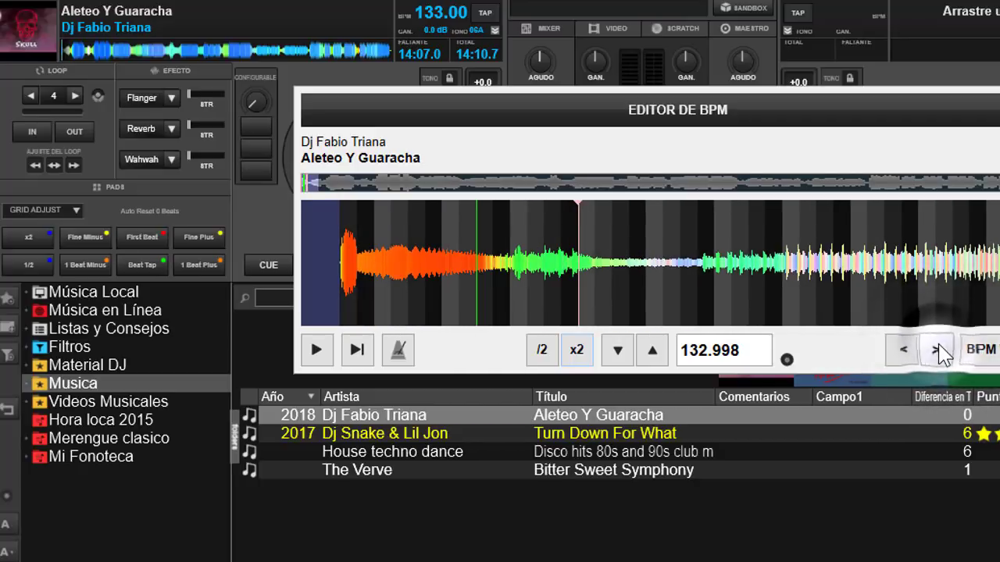
click(940, 351)
click(901, 351)
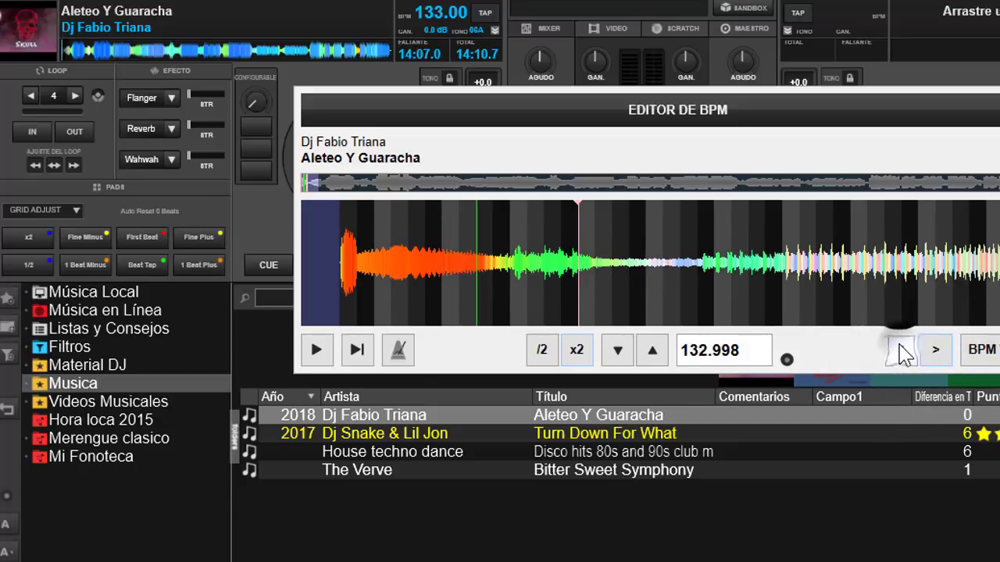
click(903, 353)
click(902, 351)
click(899, 351)
click(900, 351)
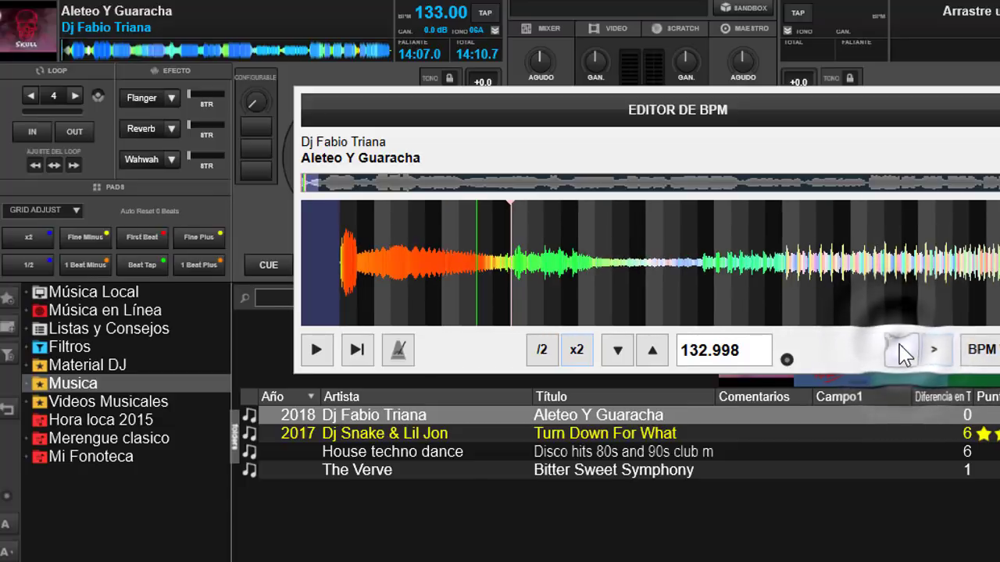
- Nudge the grid marker forward and back to the start of the green section, and close the BPM editor
click(934, 351)
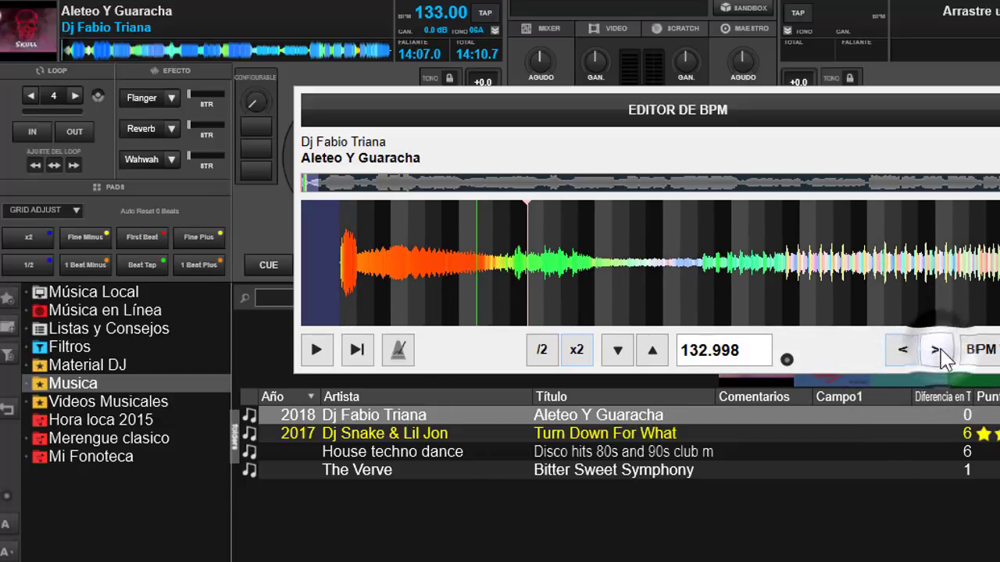
click(935, 351)
click(900, 351)
click(900, 351)
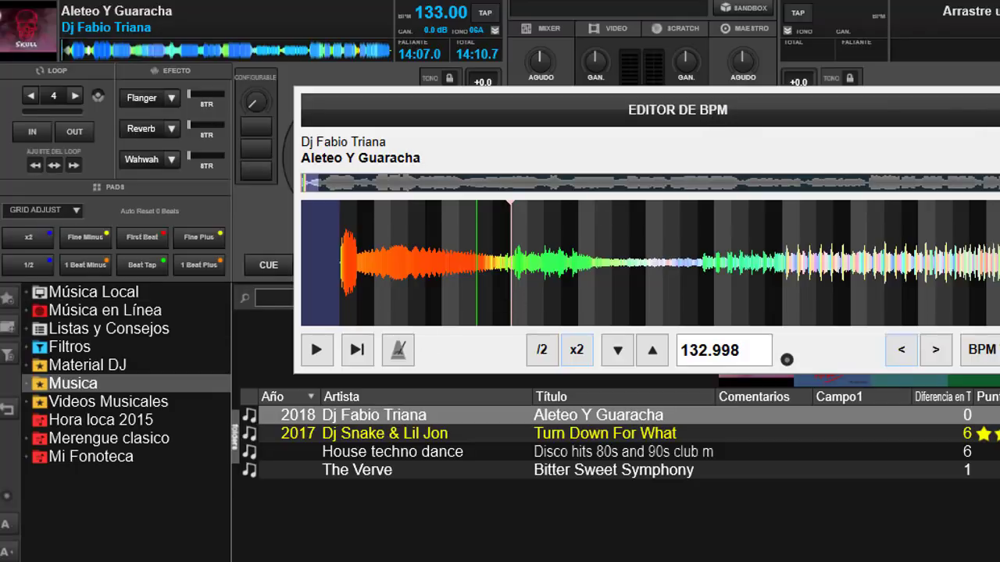
key(Escape)
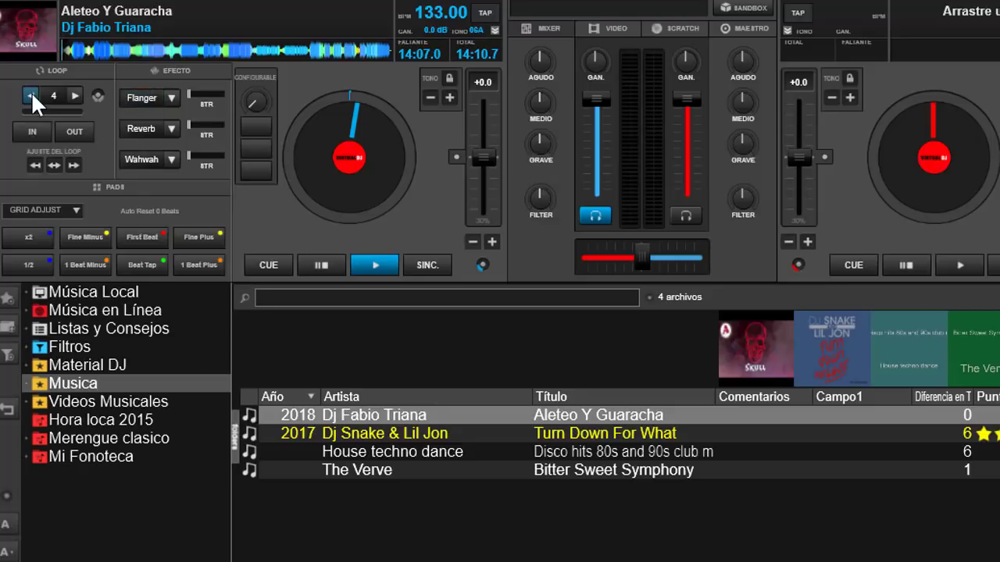
- Move deck A to the start of the blue beat about 31 seconds in and play an 8-beat loop from there
click(74, 46)
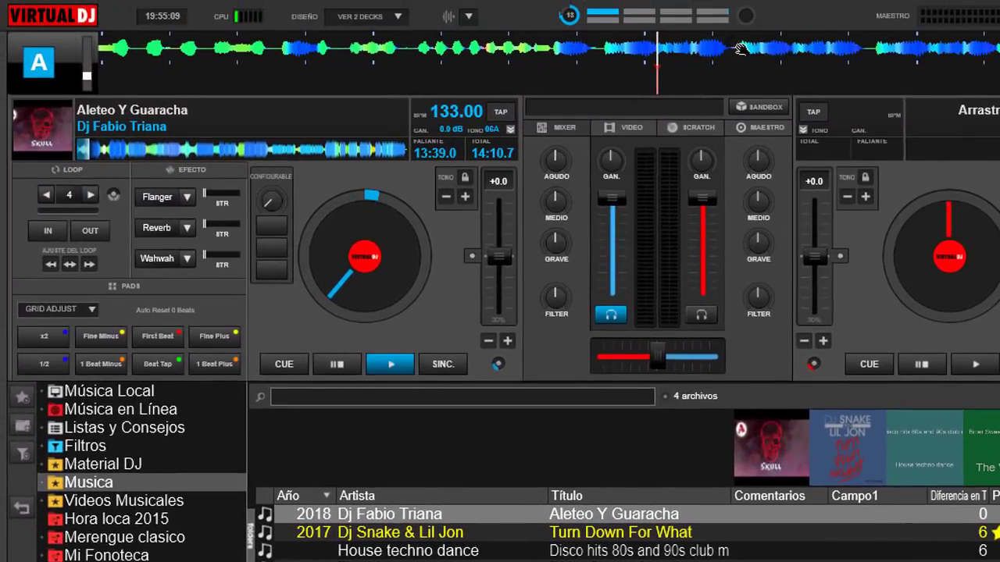
drag(734, 39, 832, 50)
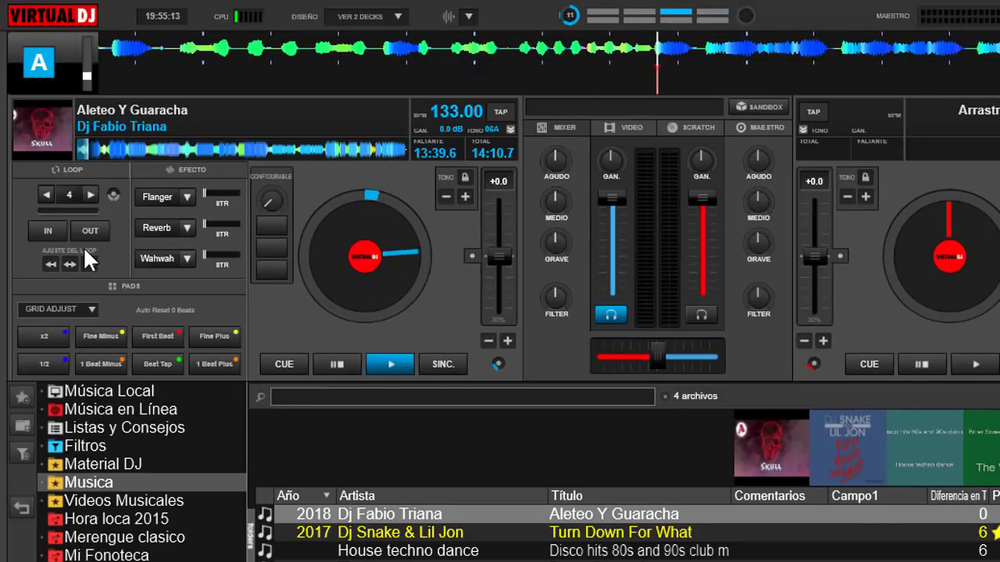
click(67, 196)
click(88, 195)
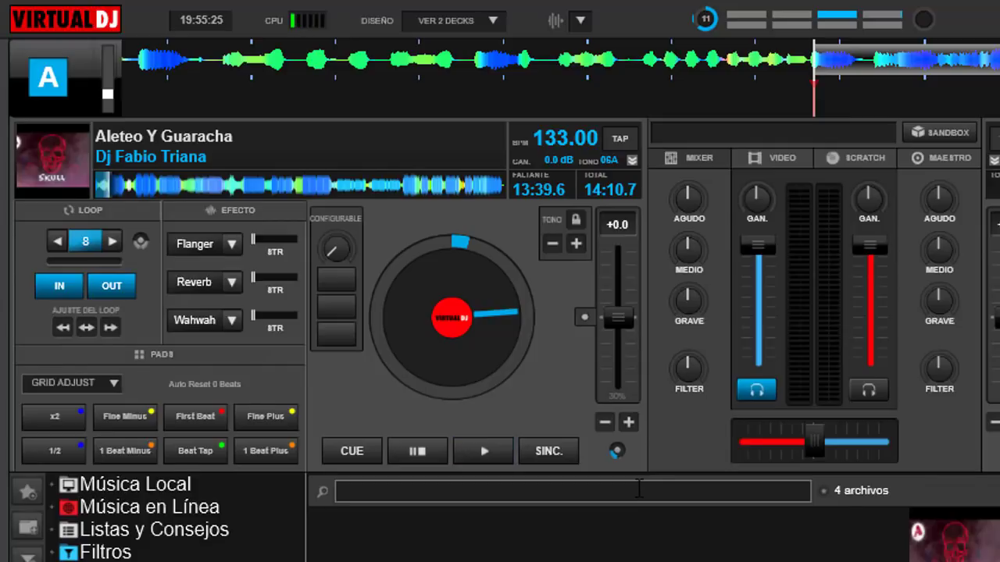
click(488, 444)
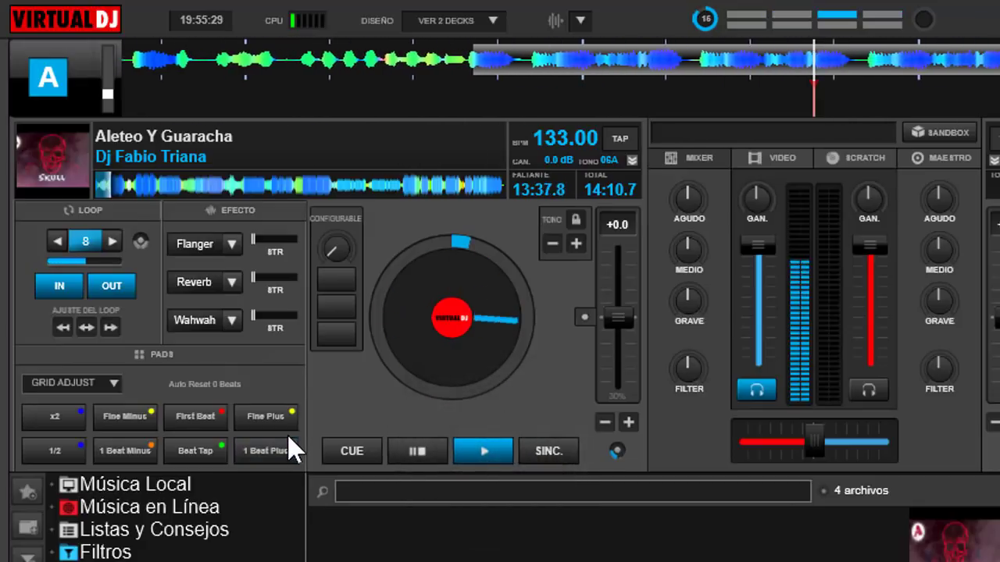
- Fine-shift deck A's beat grid backward twice and forward once while the loop plays
click(127, 413)
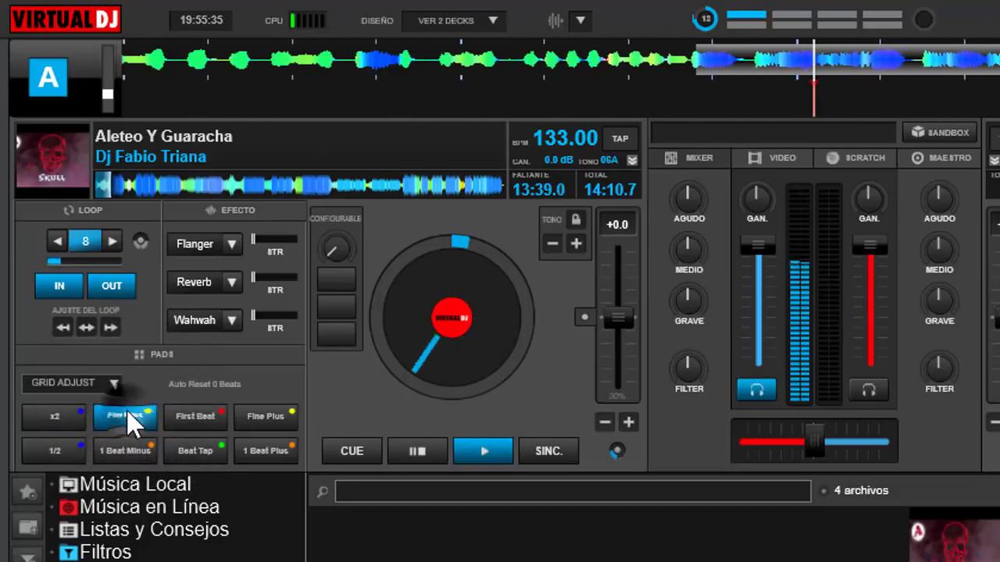
click(127, 414)
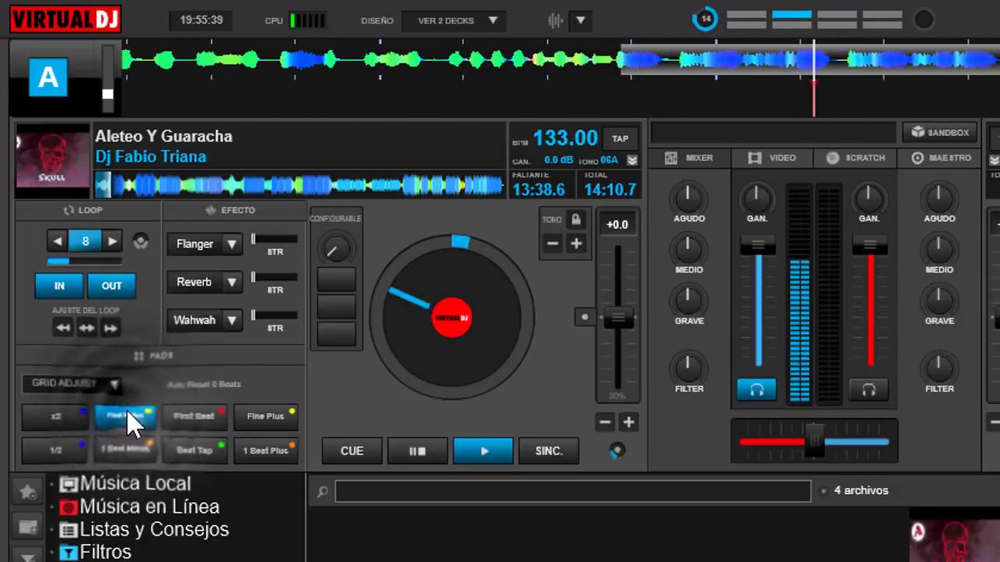
click(267, 418)
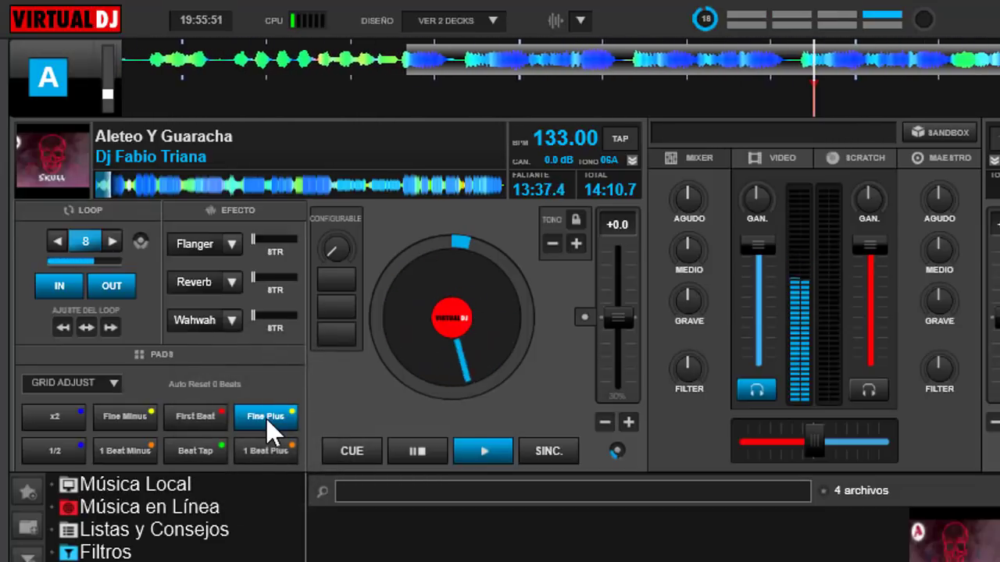
- Shift deck A's beat grid by whole beats backward, forward, and backward again
click(125, 434)
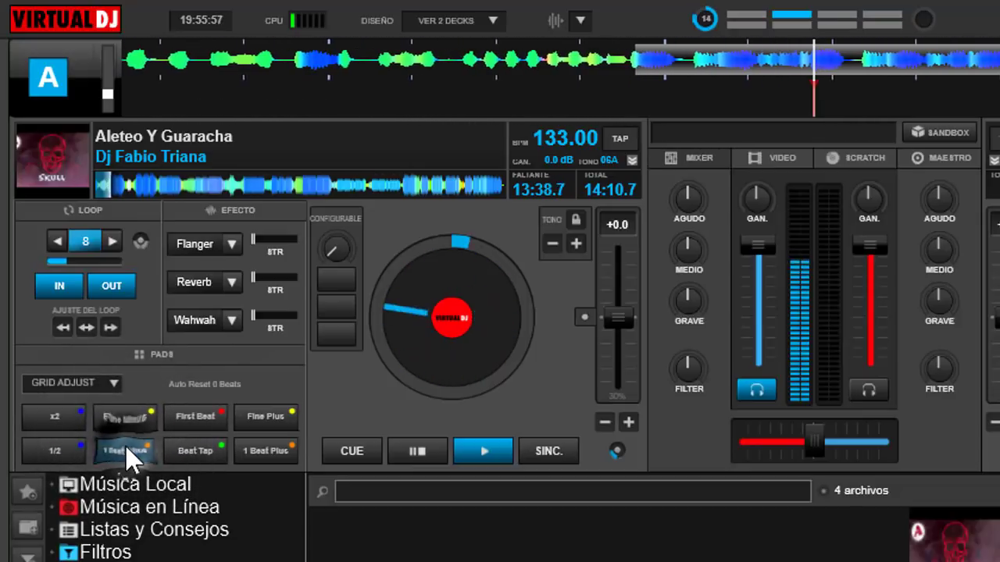
click(125, 445)
click(125, 444)
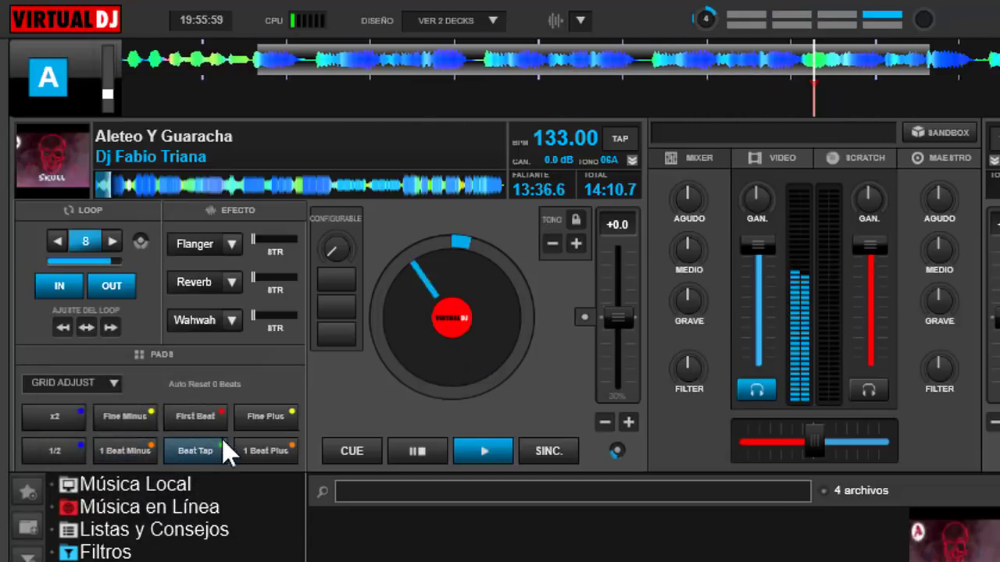
click(268, 447)
click(268, 449)
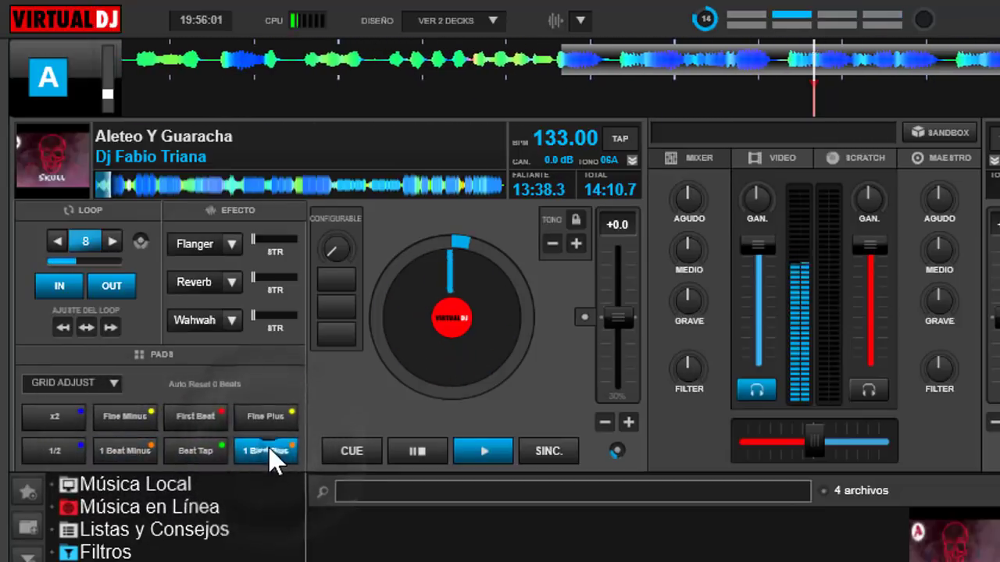
click(268, 449)
click(268, 449)
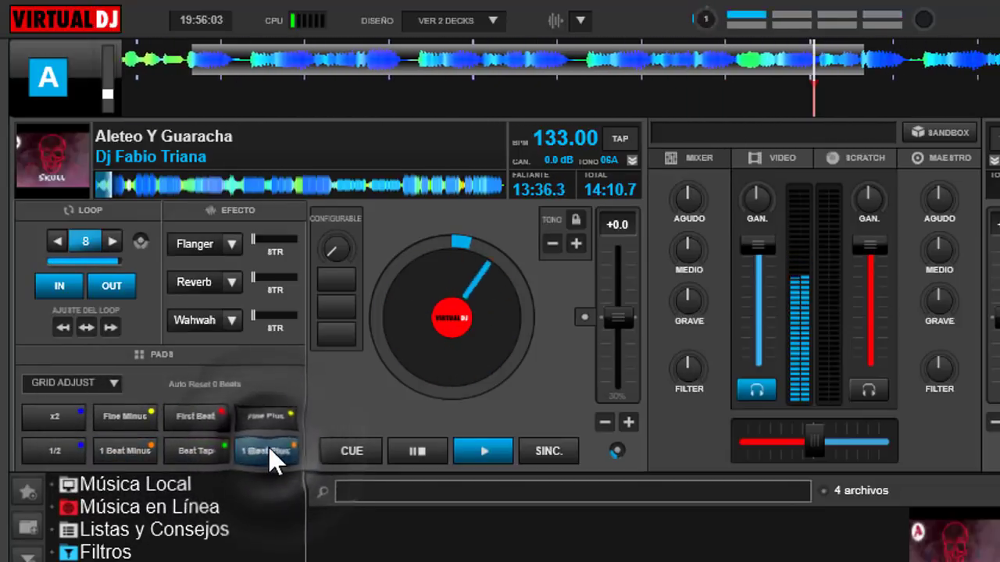
click(268, 449)
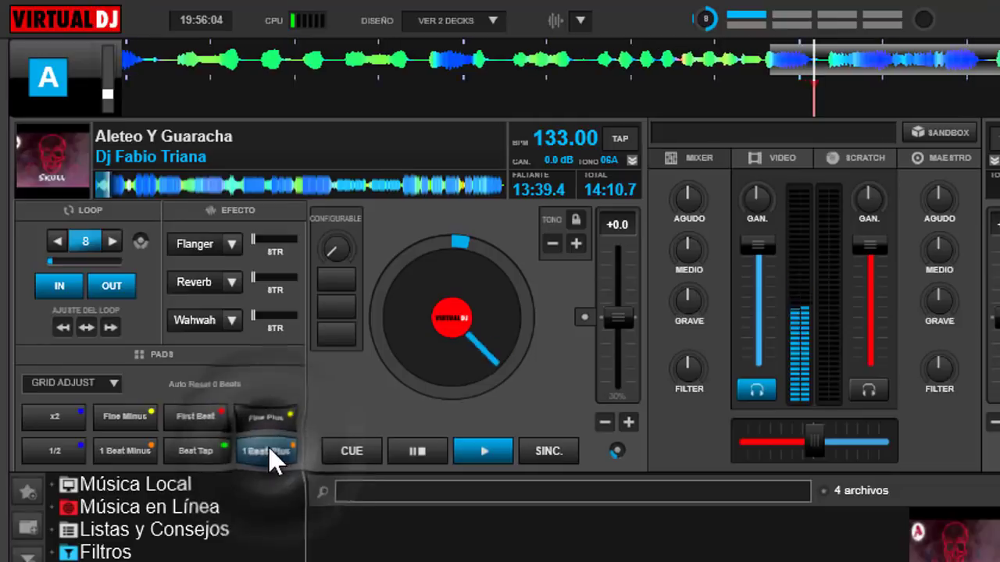
click(131, 441)
click(131, 441)
click(131, 441)
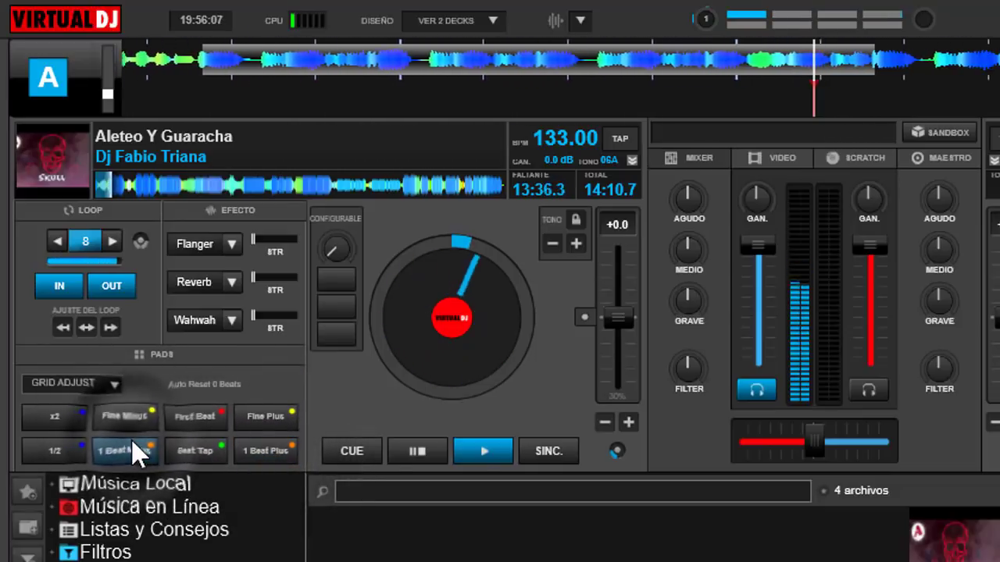
- Try to set the track's BPM by tapping the beat repeatedly while the 8-beat loop is active
click(205, 444)
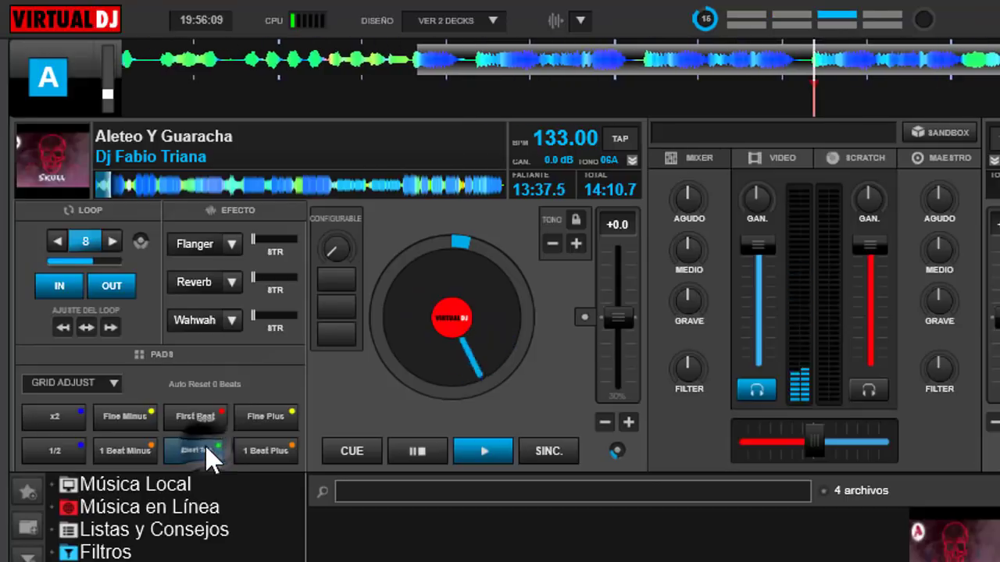
click(205, 444)
click(204, 444)
click(205, 445)
click(205, 444)
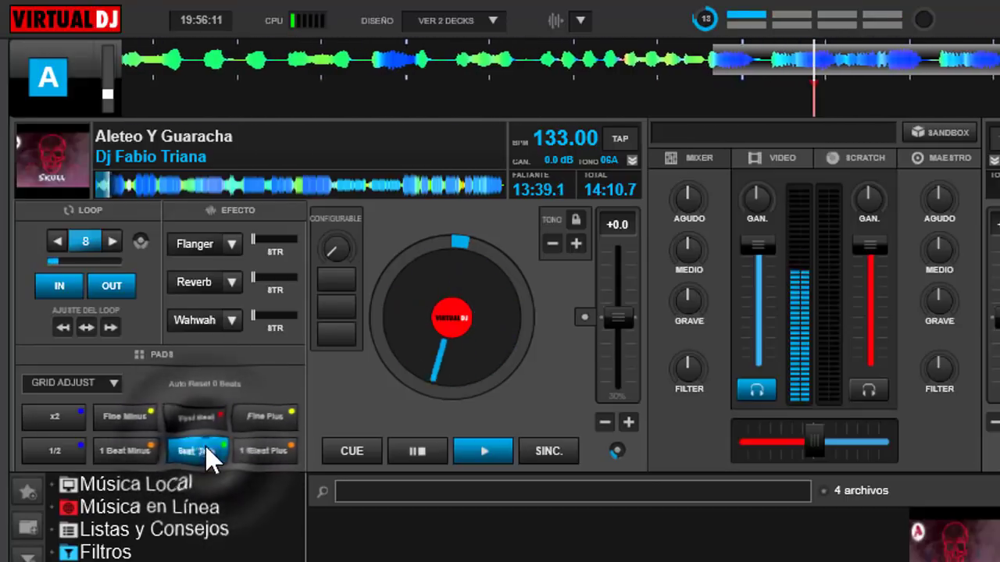
click(205, 444)
click(205, 444)
click(205, 444)
click(204, 445)
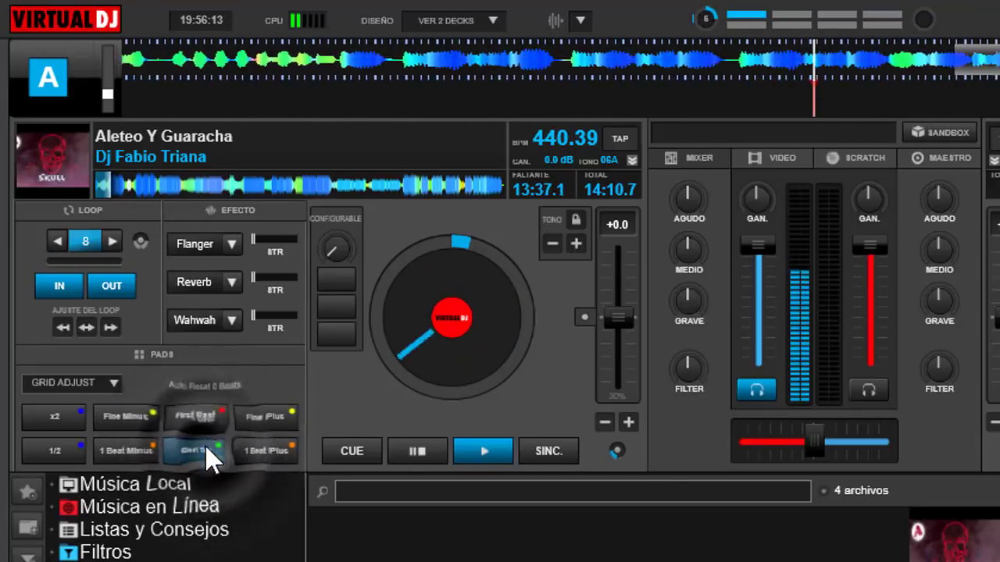
click(204, 445)
click(205, 444)
click(205, 444)
click(205, 444)
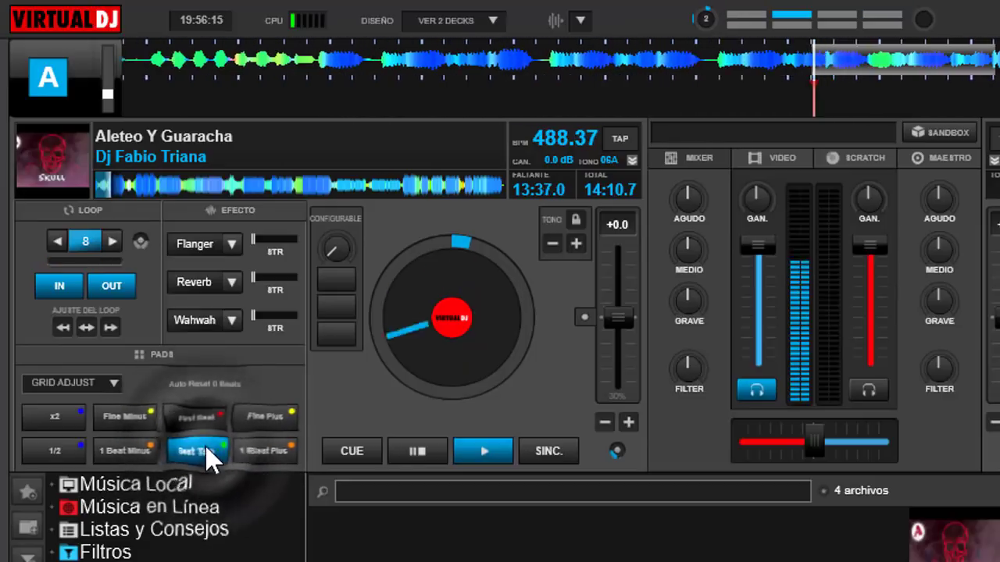
click(204, 445)
click(205, 444)
click(205, 445)
click(204, 445)
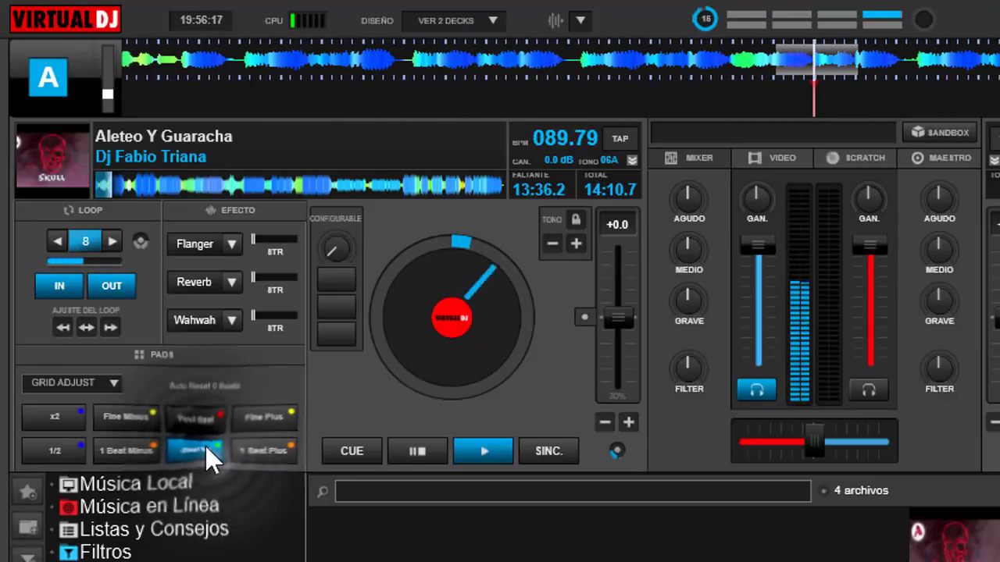
click(205, 444)
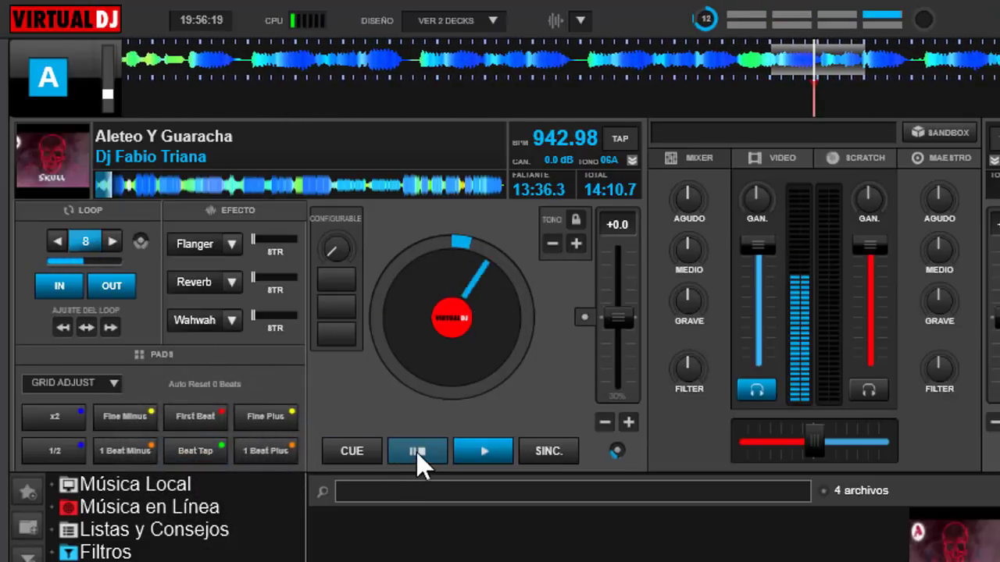
- Release the loop, tap the beat along with the music to set the BPM to 132.33, and stop deck A
click(84, 243)
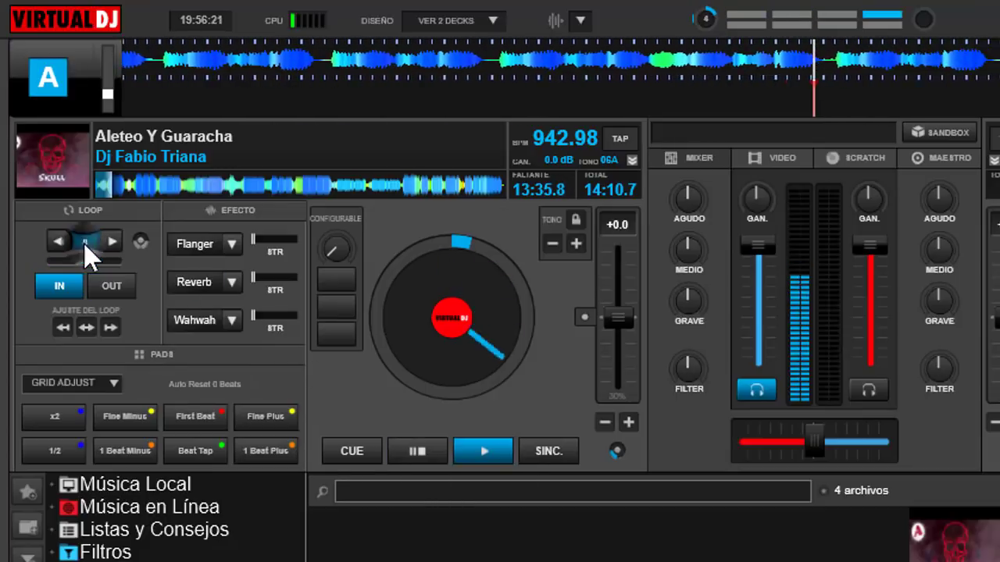
click(197, 442)
click(197, 442)
click(196, 443)
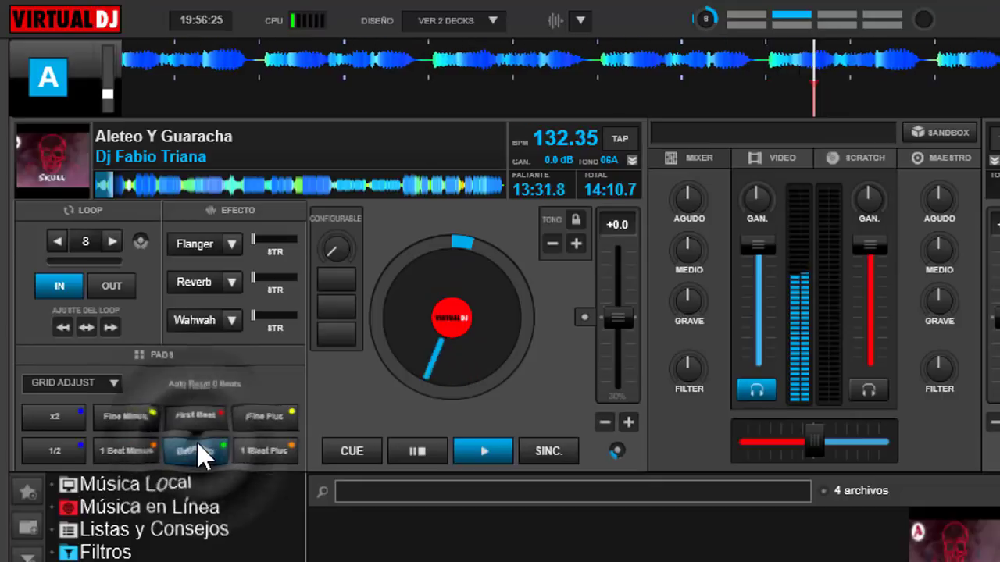
click(197, 442)
click(197, 442)
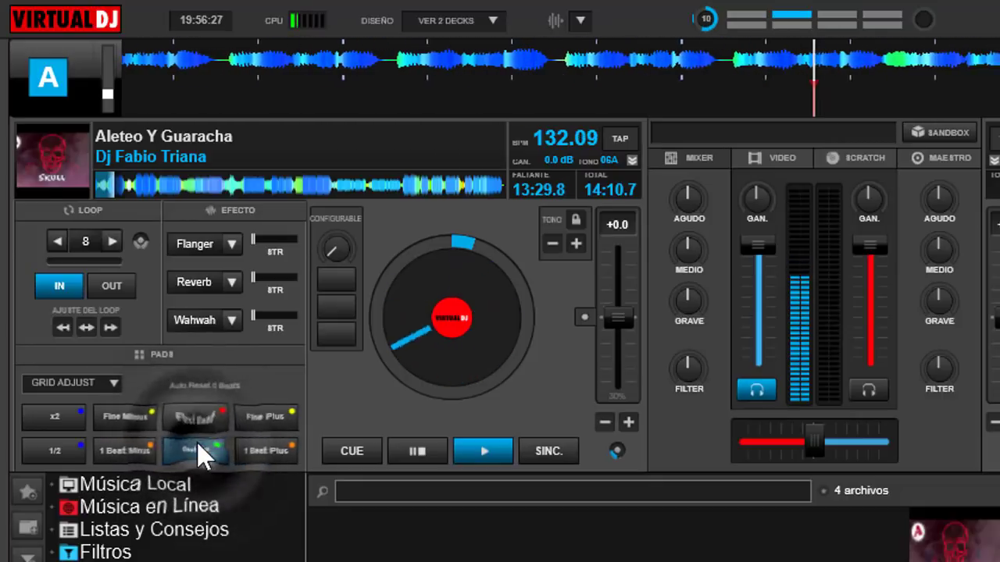
click(197, 442)
click(197, 442)
click(197, 442)
click(197, 442)
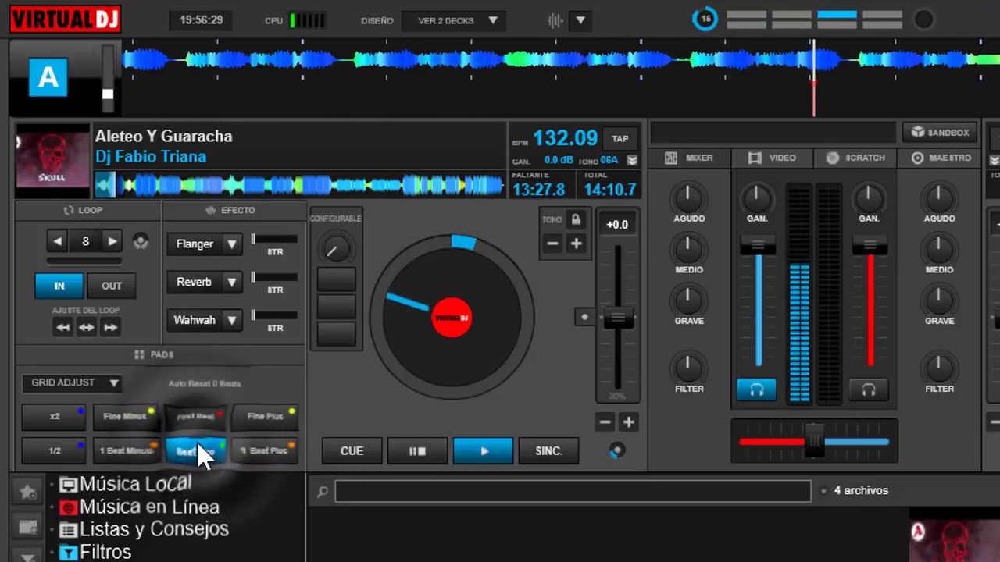
click(197, 442)
click(197, 442)
click(197, 442)
click(197, 442)
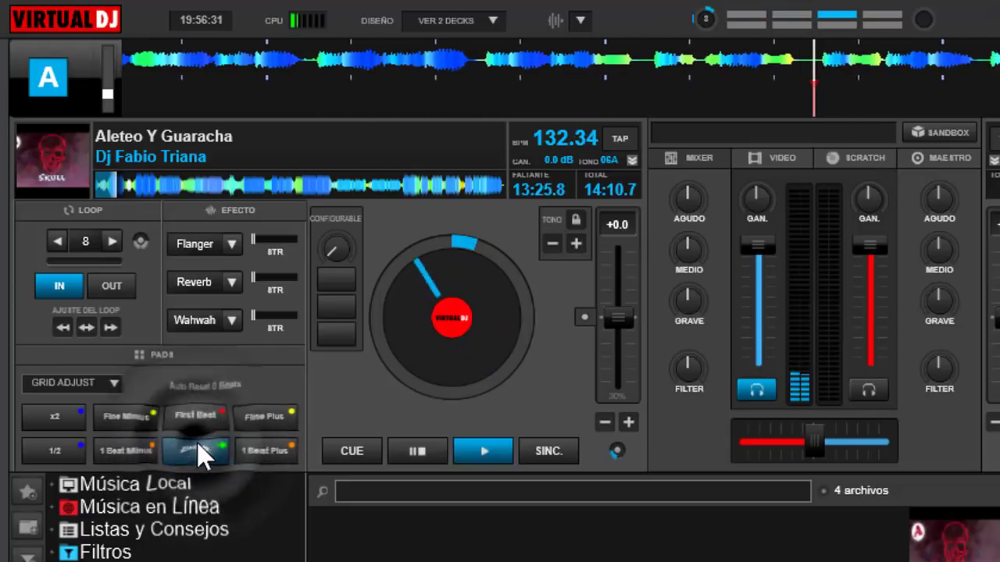
click(197, 442)
click(197, 442)
click(196, 442)
click(197, 442)
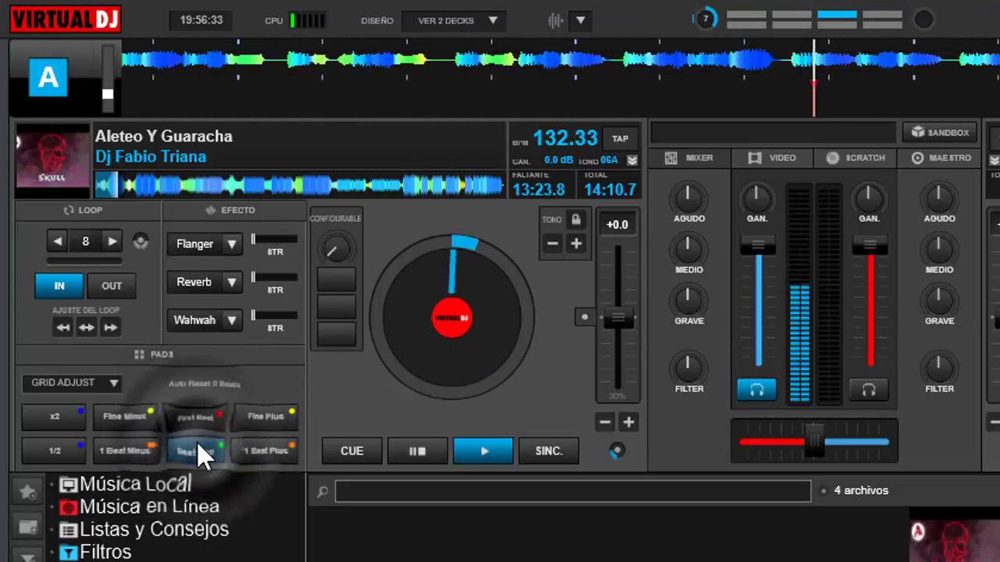
click(197, 442)
click(196, 442)
click(417, 452)
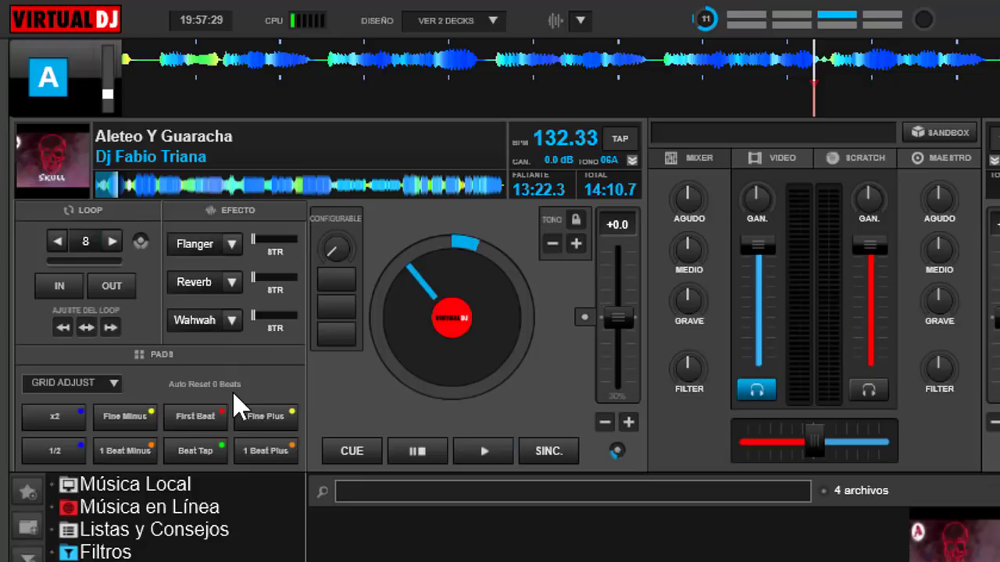
- Move deck A to the start of the blue section about 2:01 before the track's end and start playback
click(204, 422)
key(8)
click(446, 187)
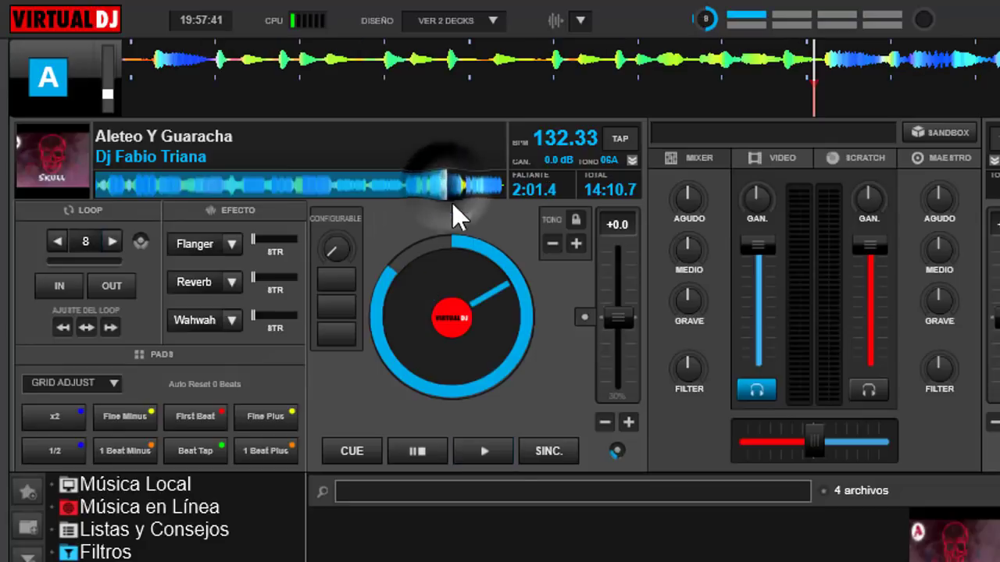
click(898, 67)
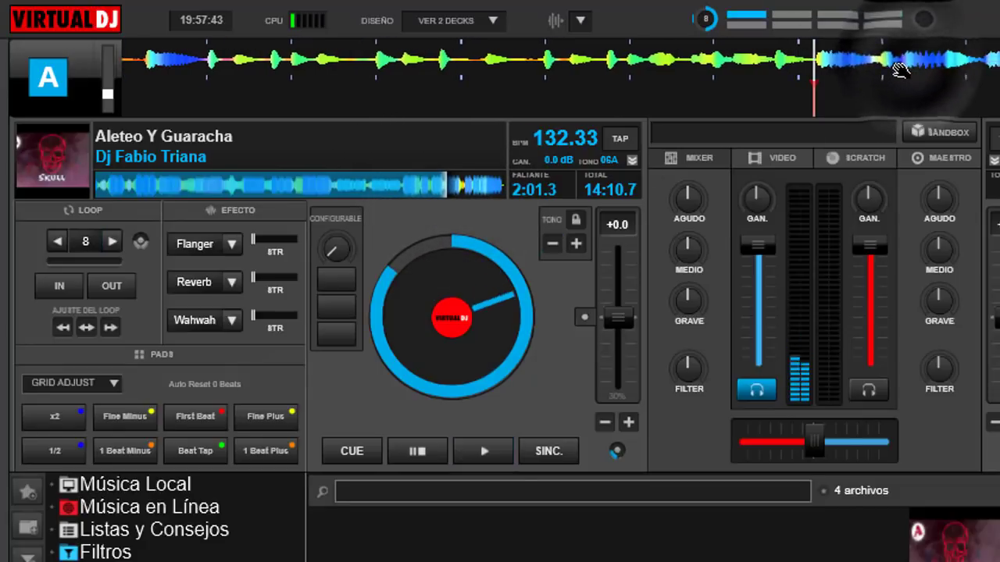
click(203, 451)
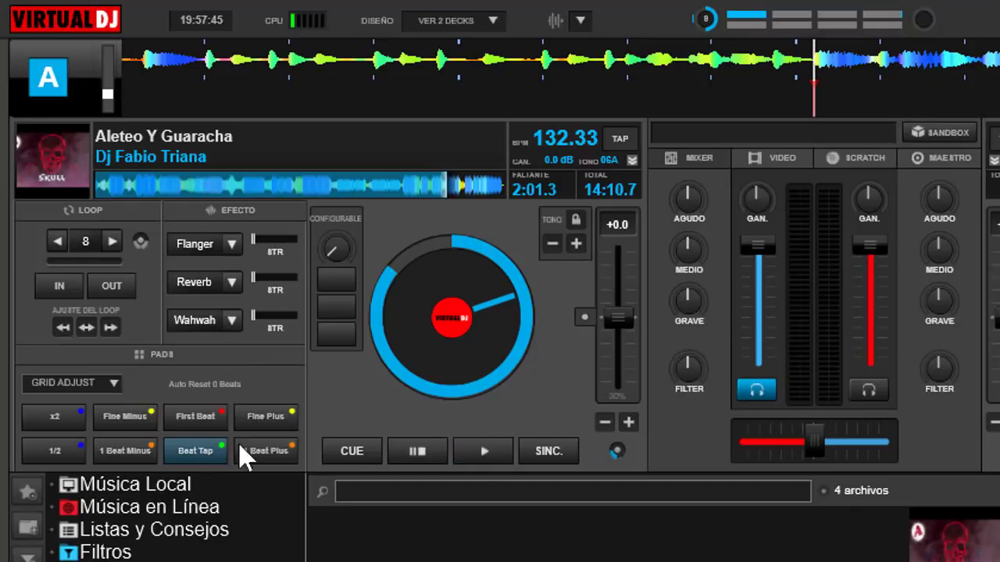
click(246, 415)
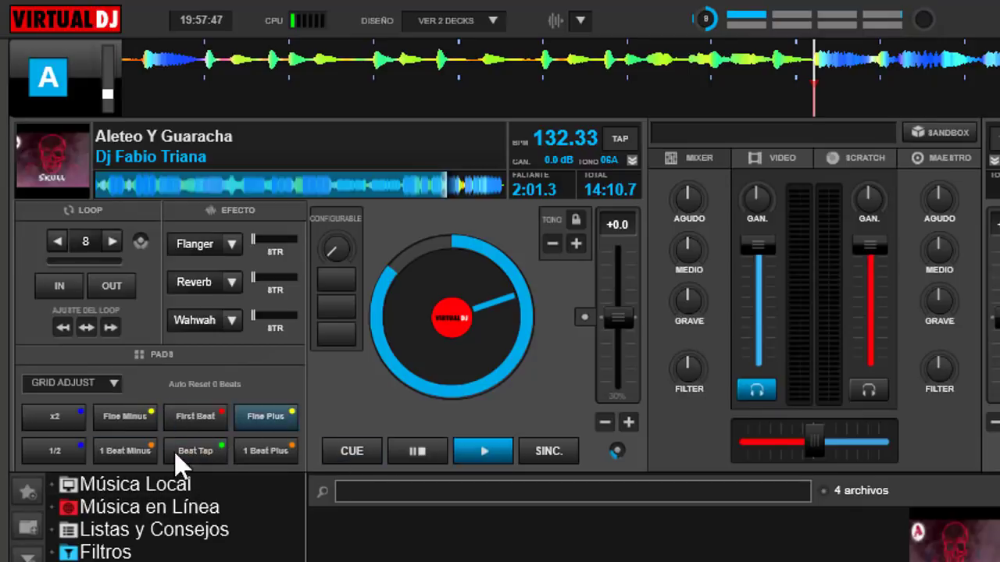